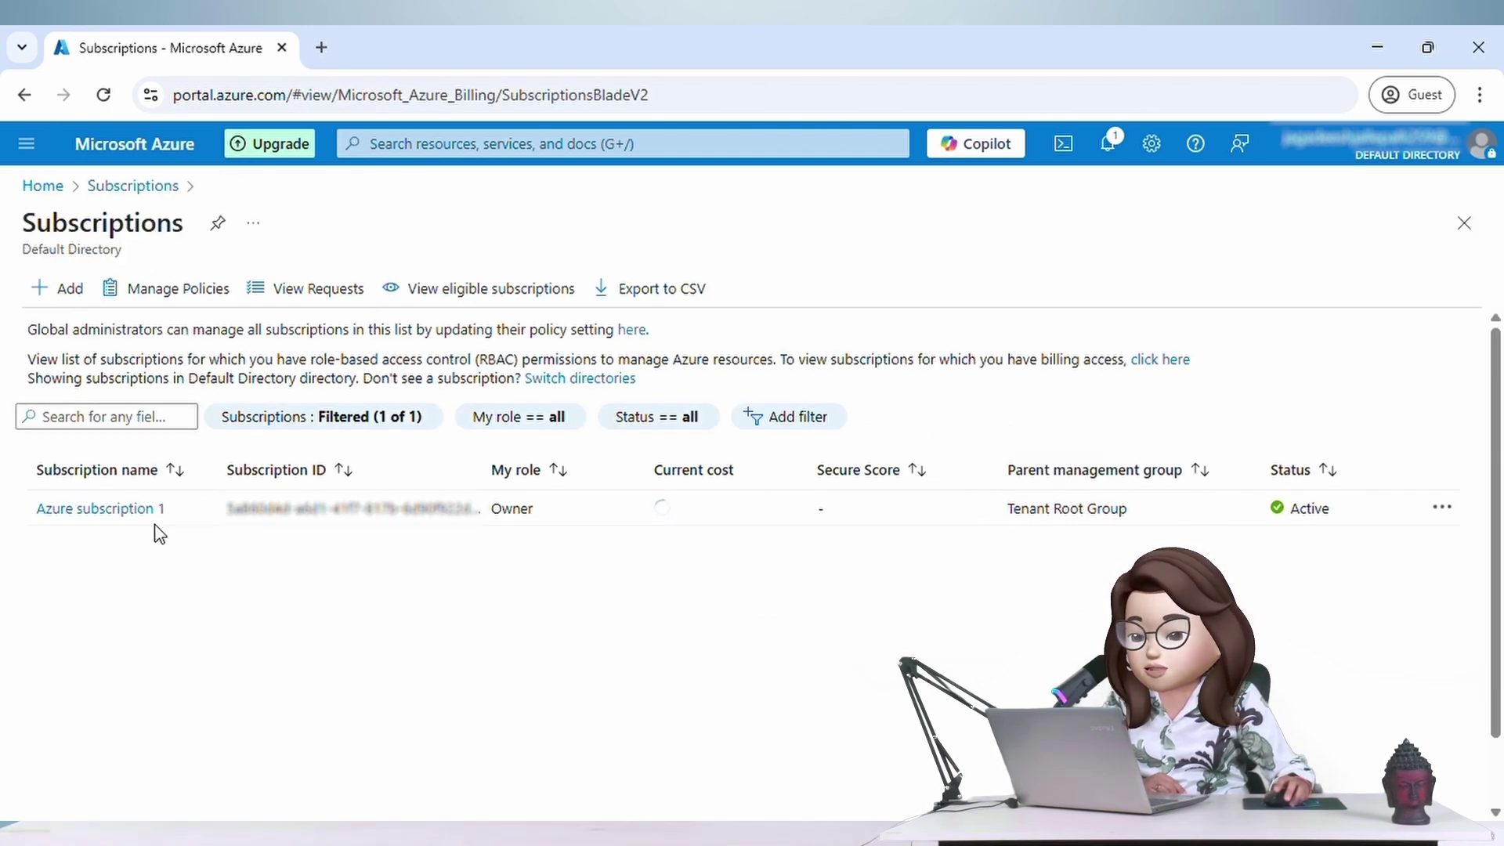
Step: View the overview of Azure subscription 1 and return to the portal home page
click(145, 510)
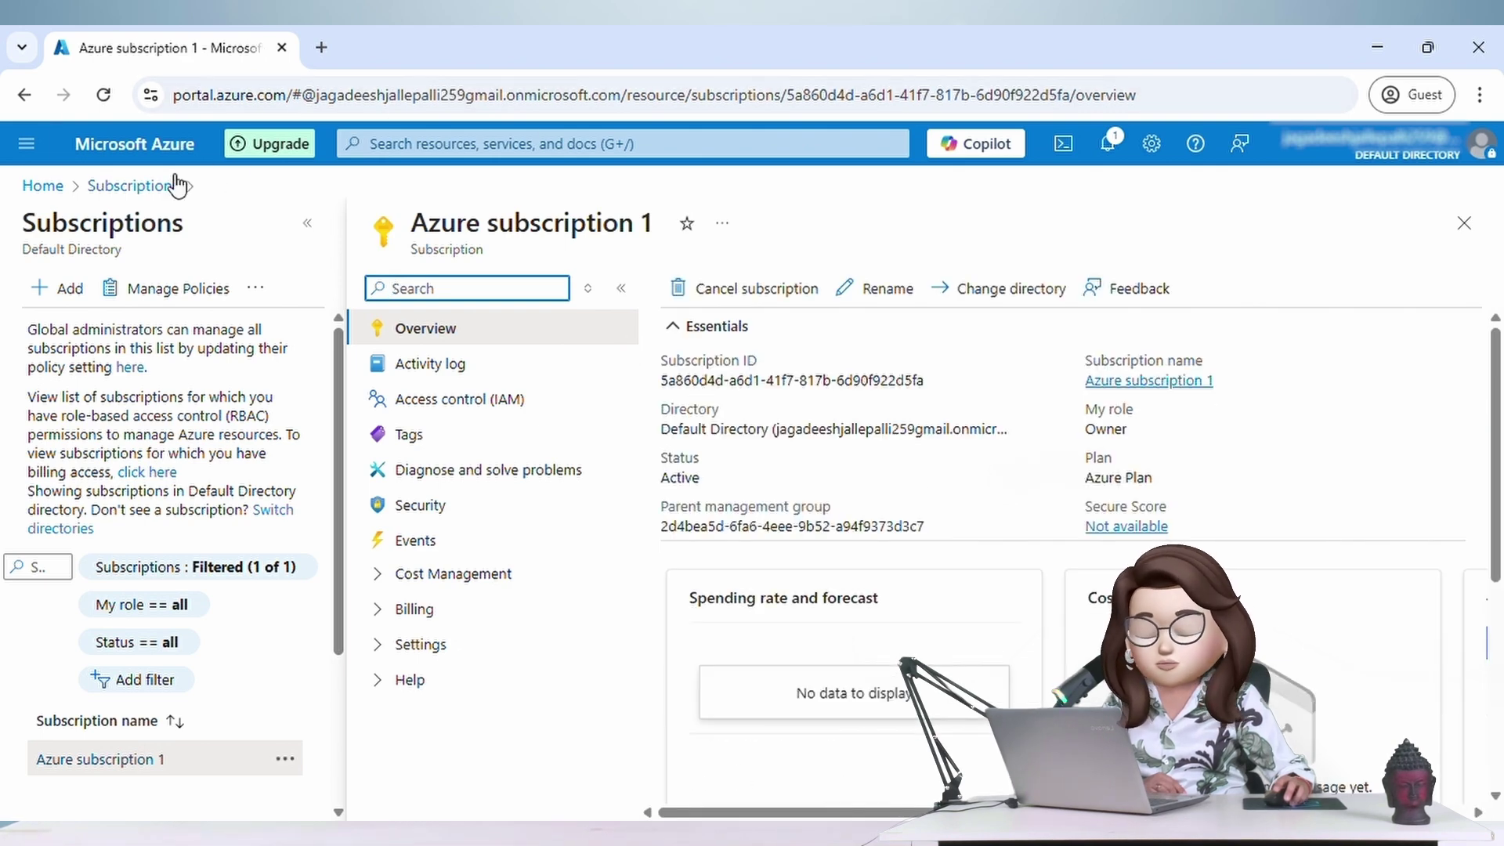
click(44, 186)
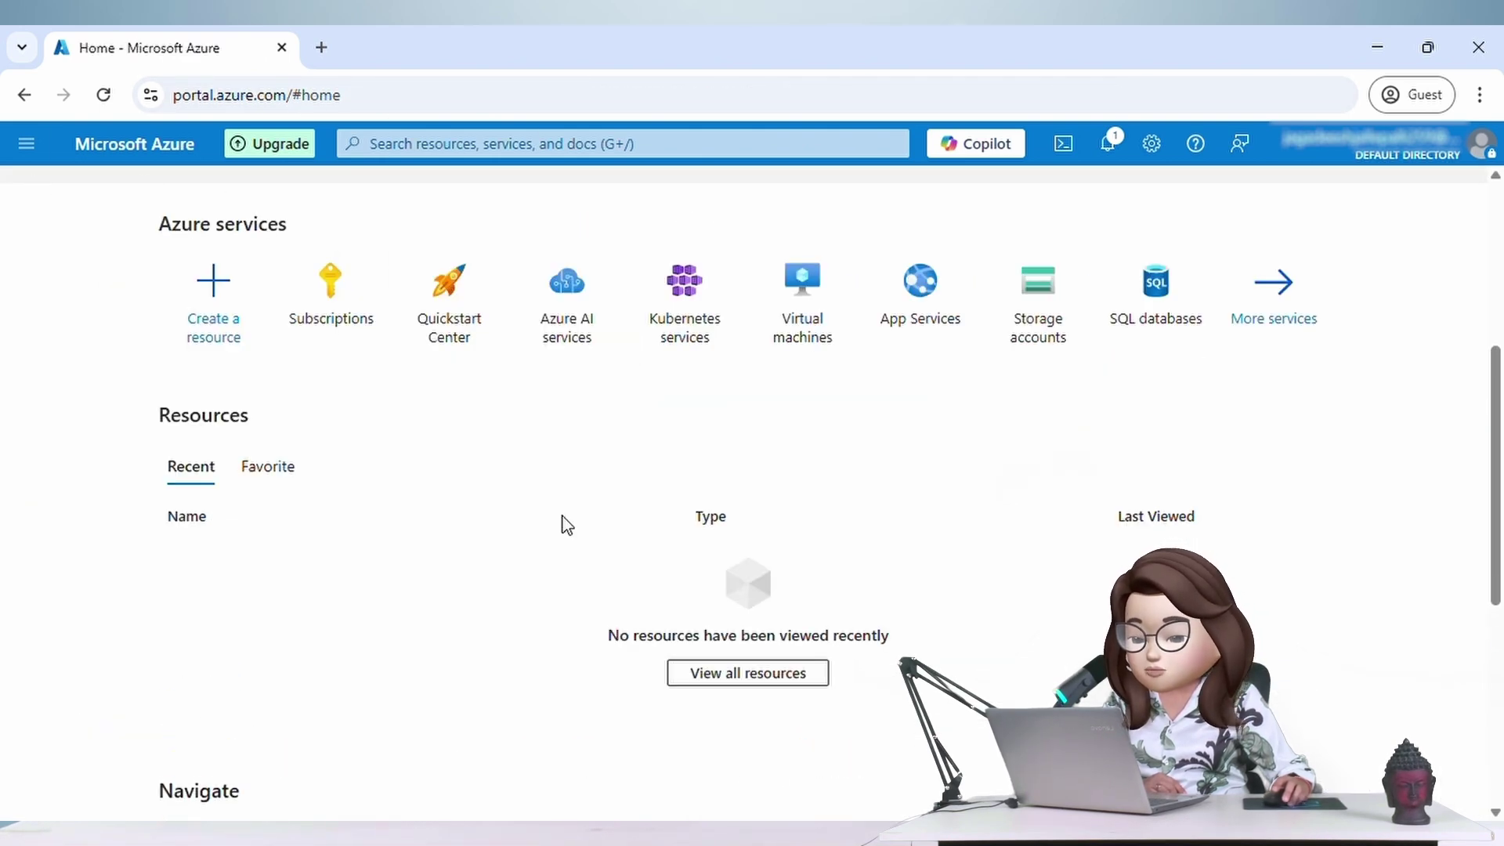
Step: Start creating an Azure OpenAI account from the Azure AI services page
click(552, 336)
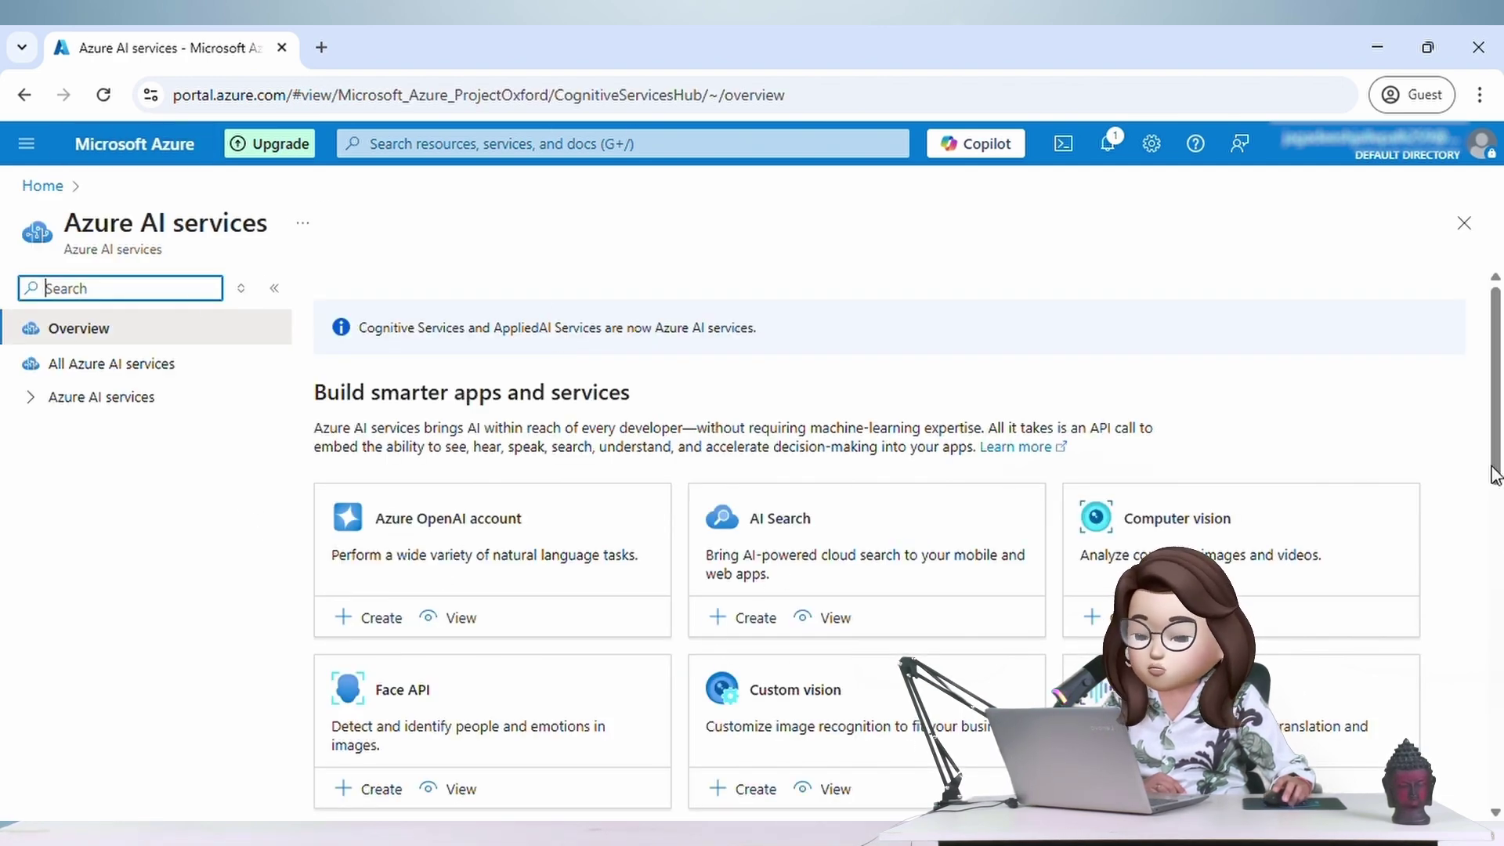
drag(1496, 403, 1501, 429)
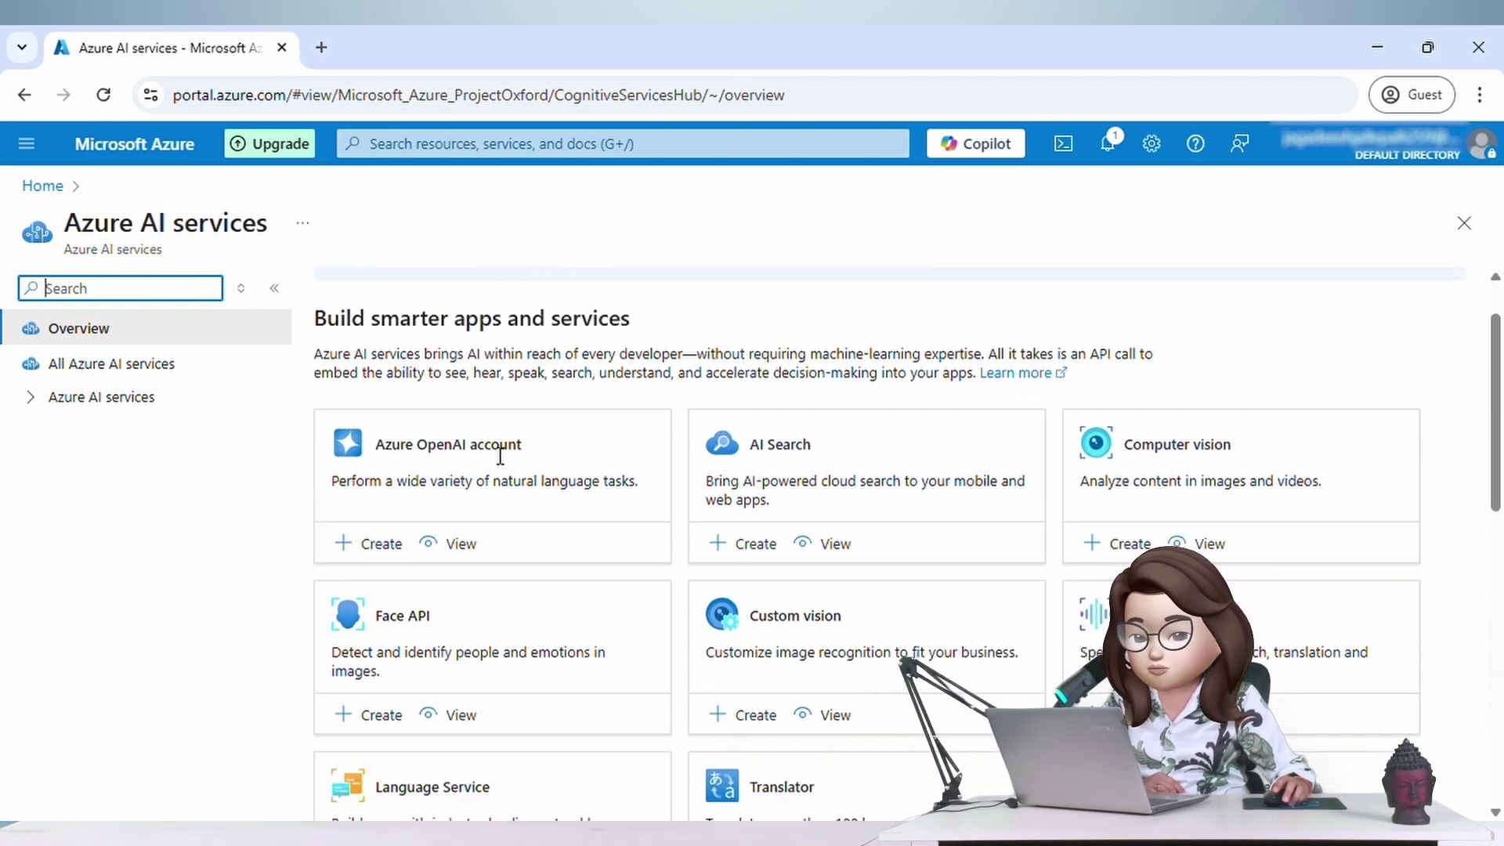
click(368, 550)
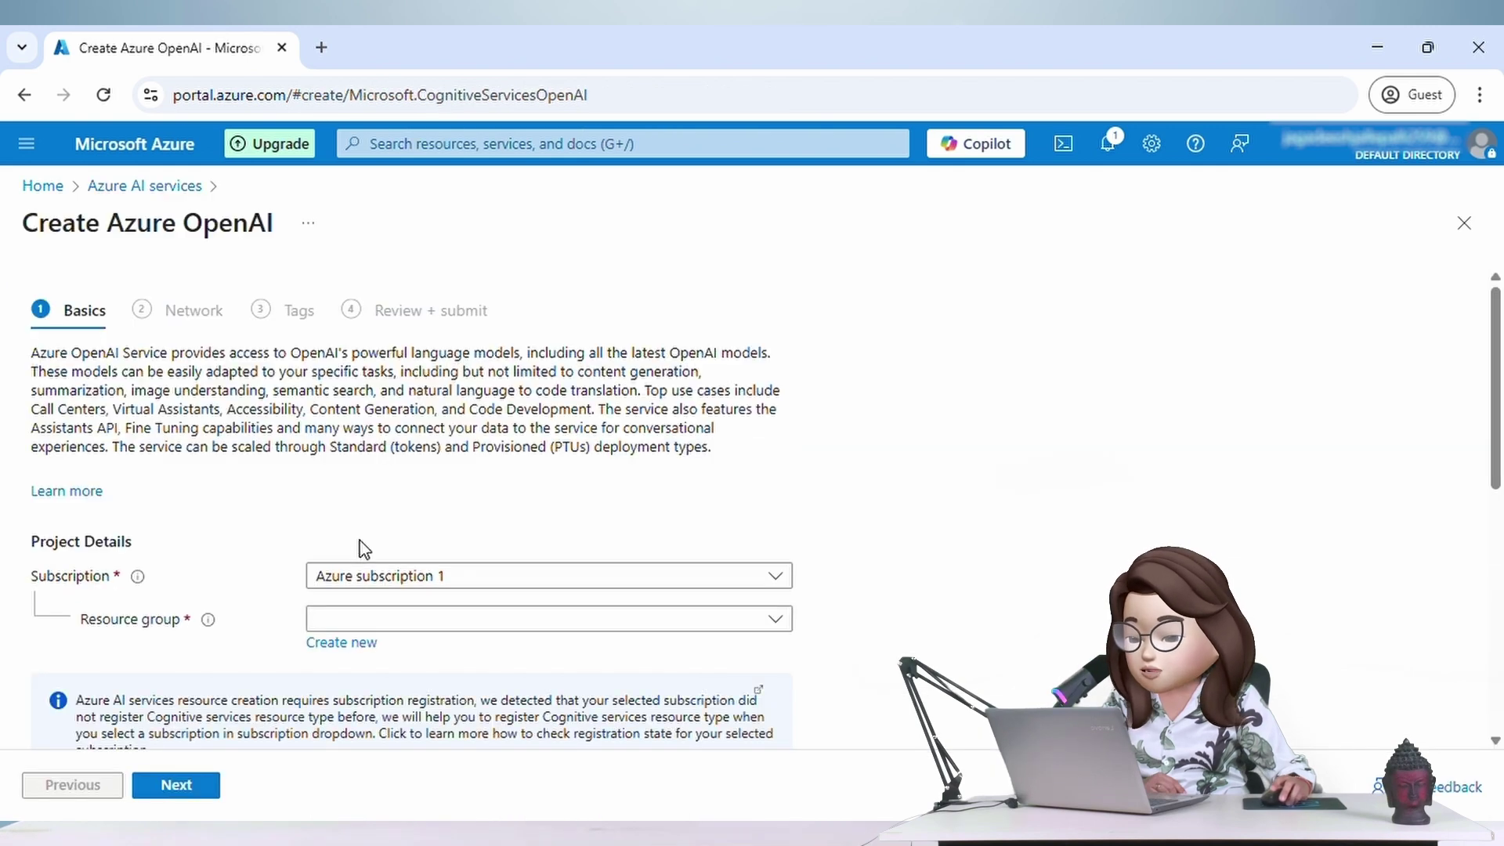
Step: Create a new resource group named testazuremar2025 for the Azure OpenAI resource under Azure subscription 1
scroll(705, 313, down, 1)
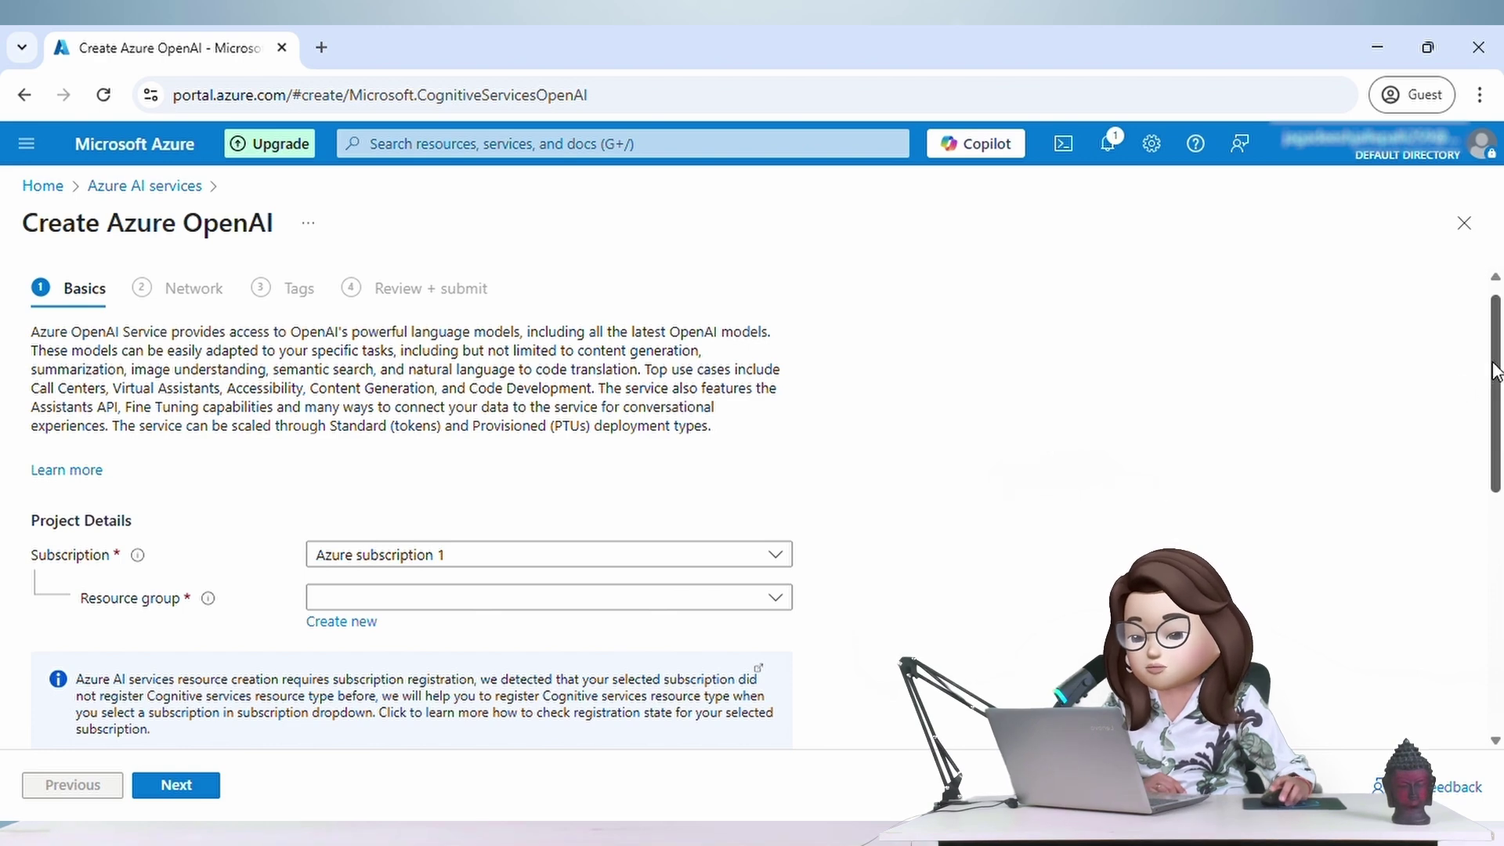
scroll(1496, 372, down, 2)
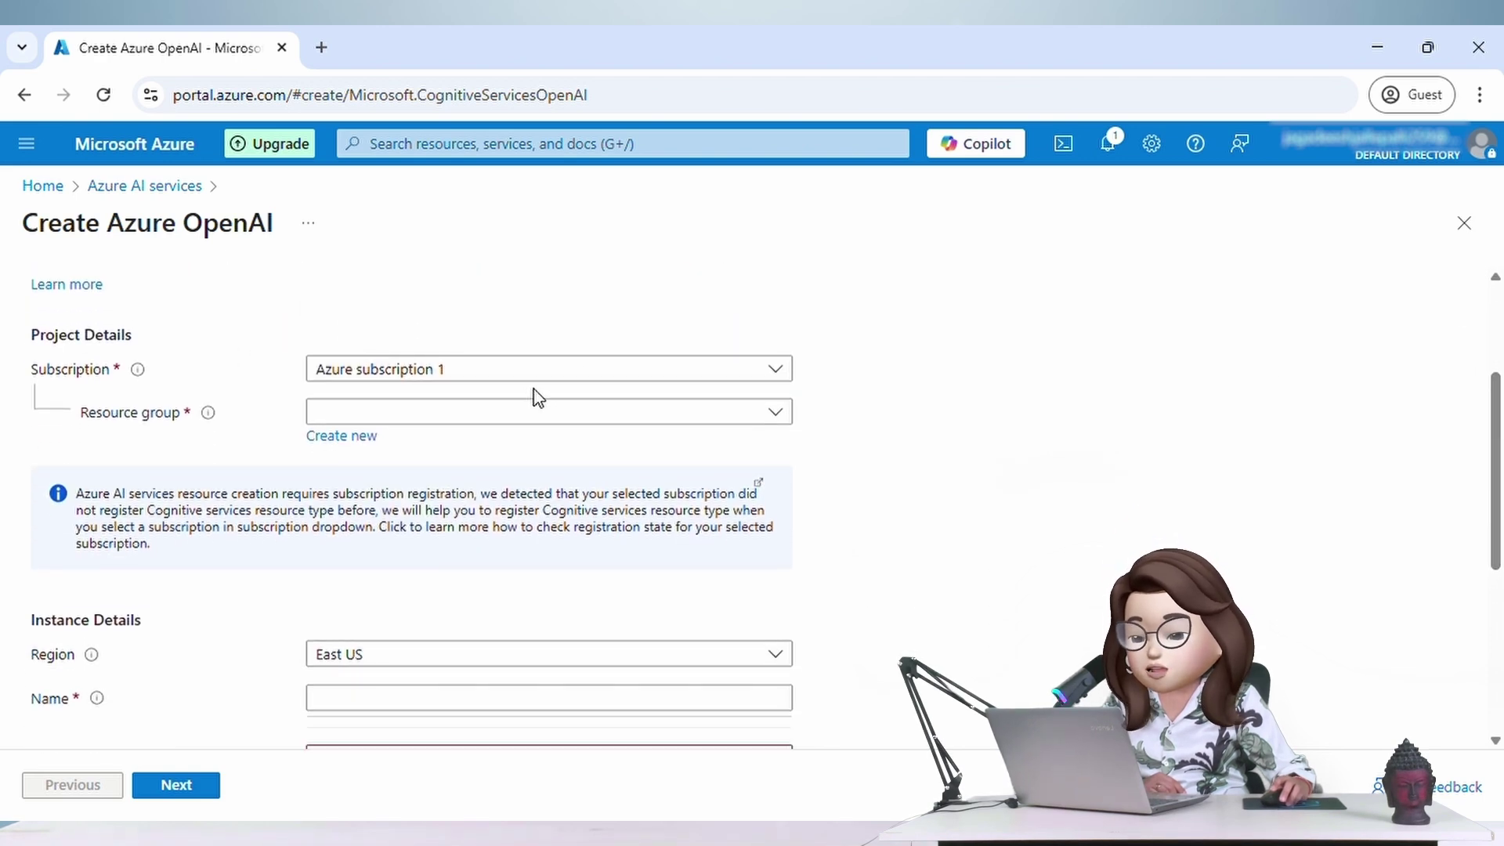
click(780, 425)
click(936, 498)
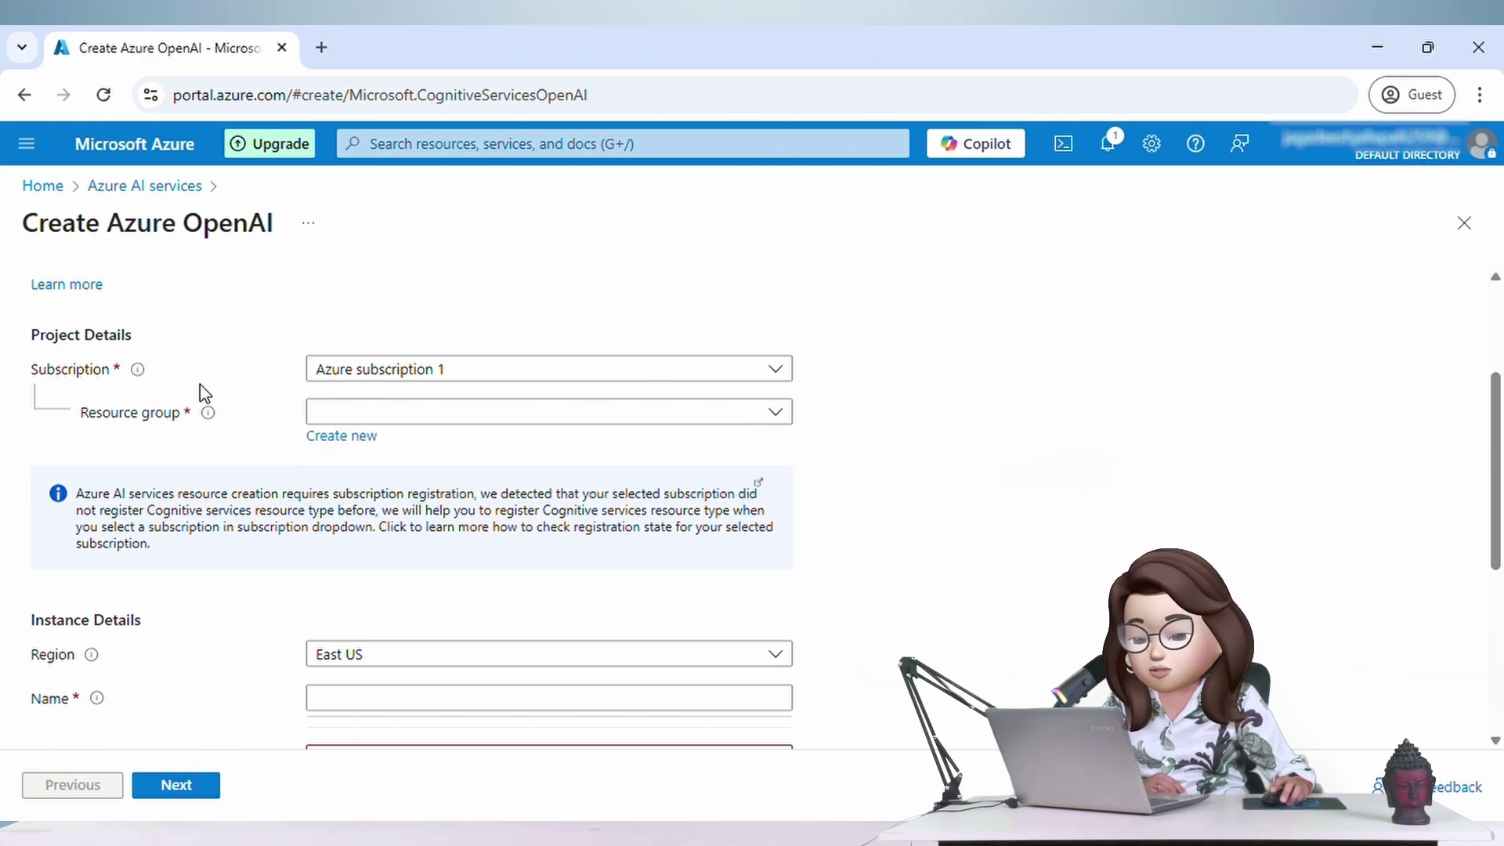
click(327, 438)
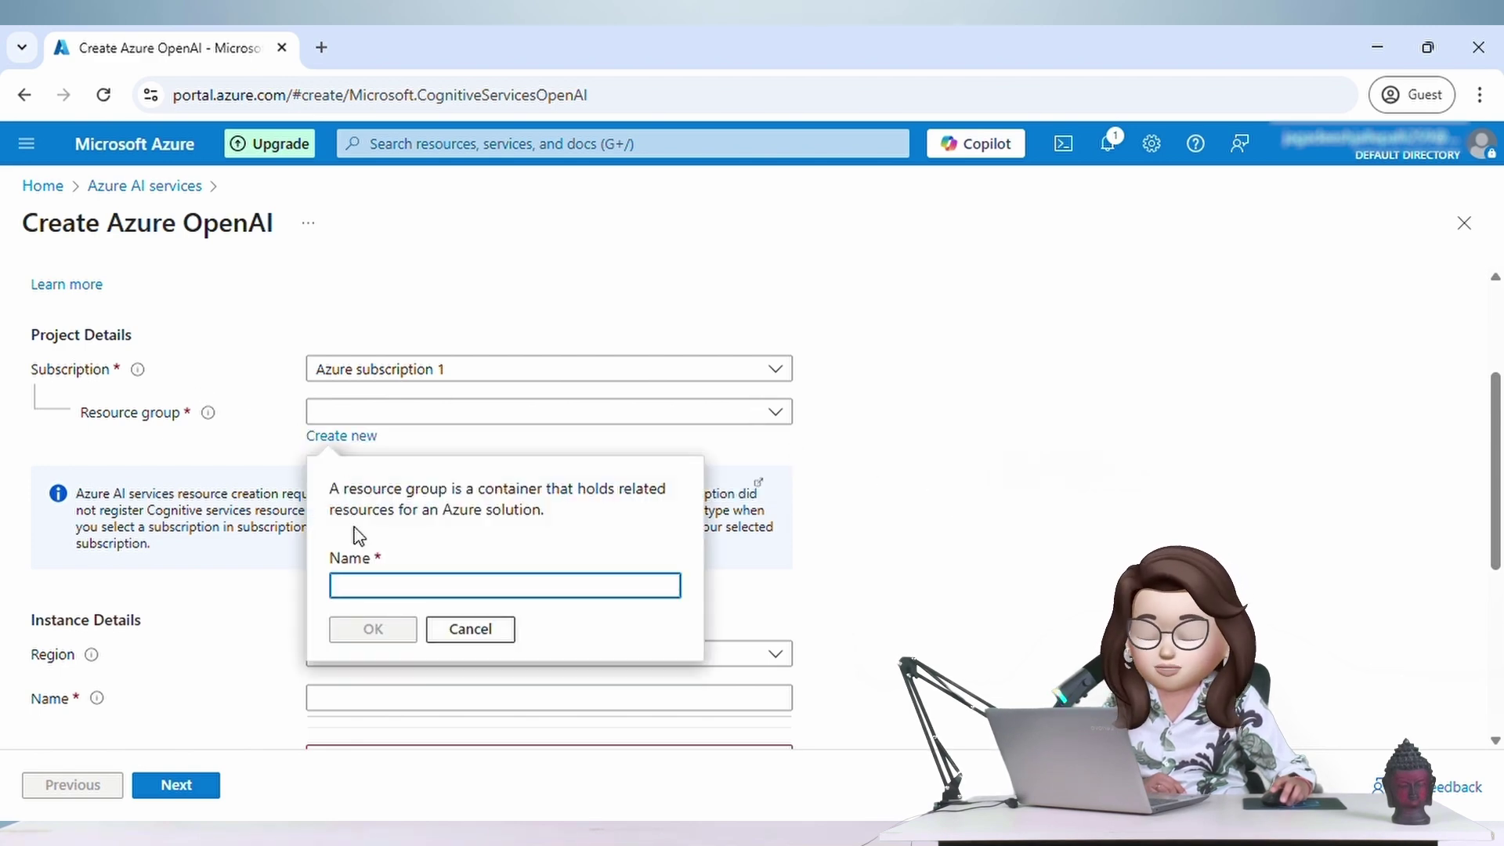
text(testazure)
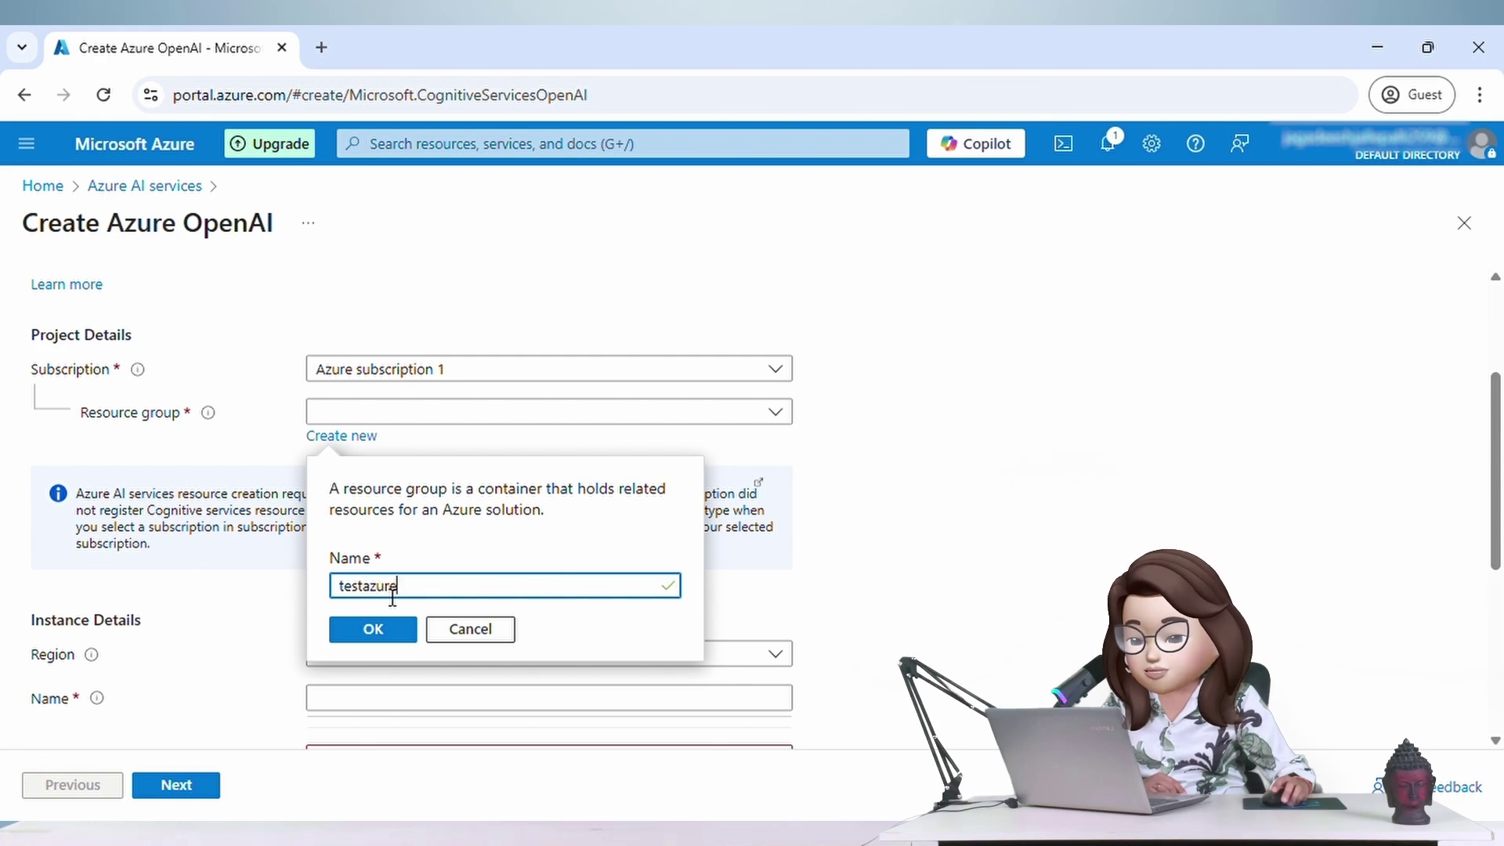
text(mar2025)
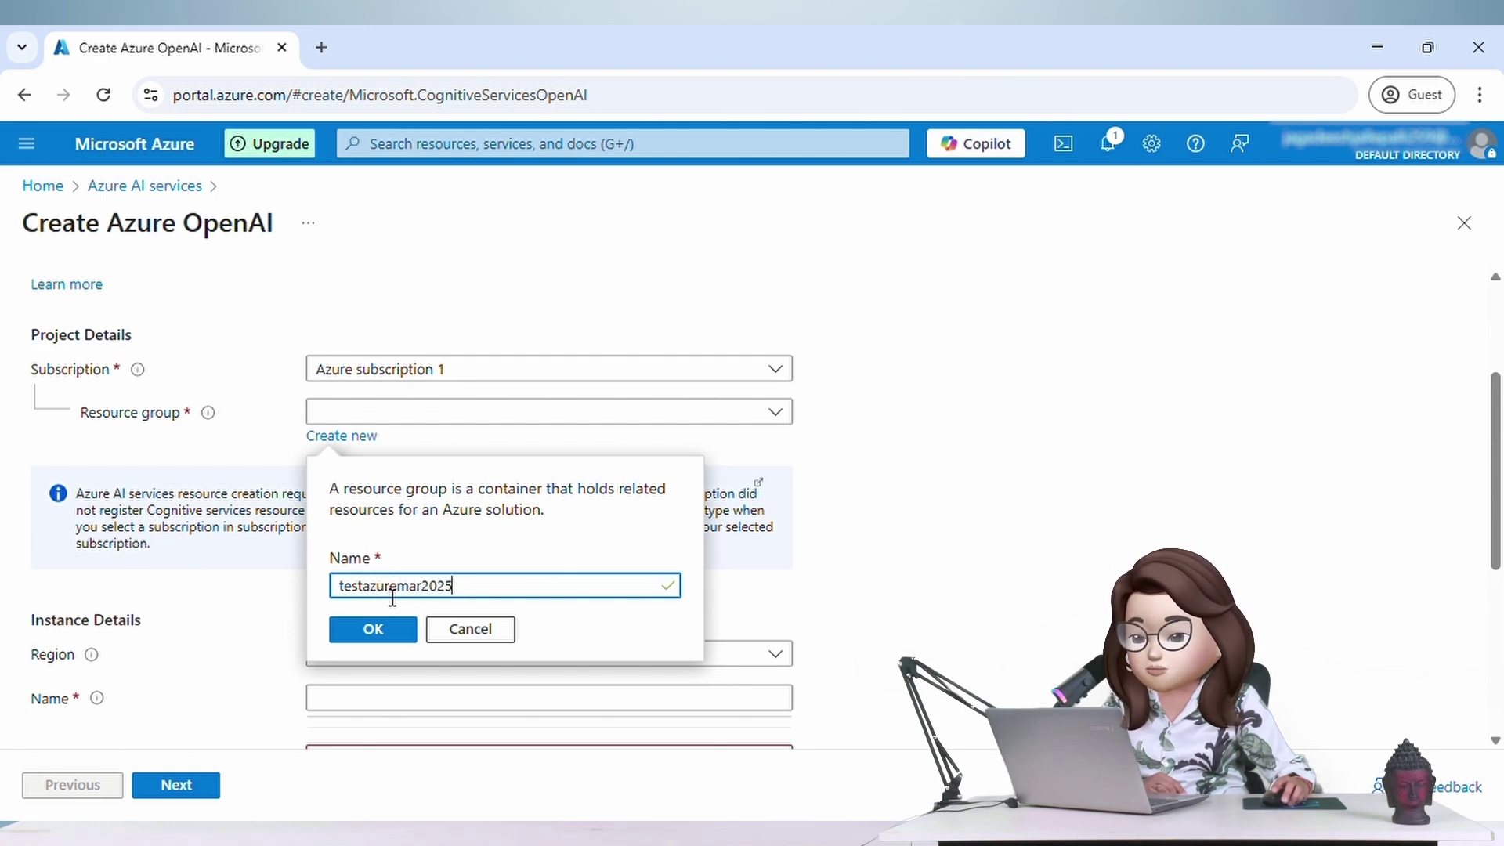
click(397, 636)
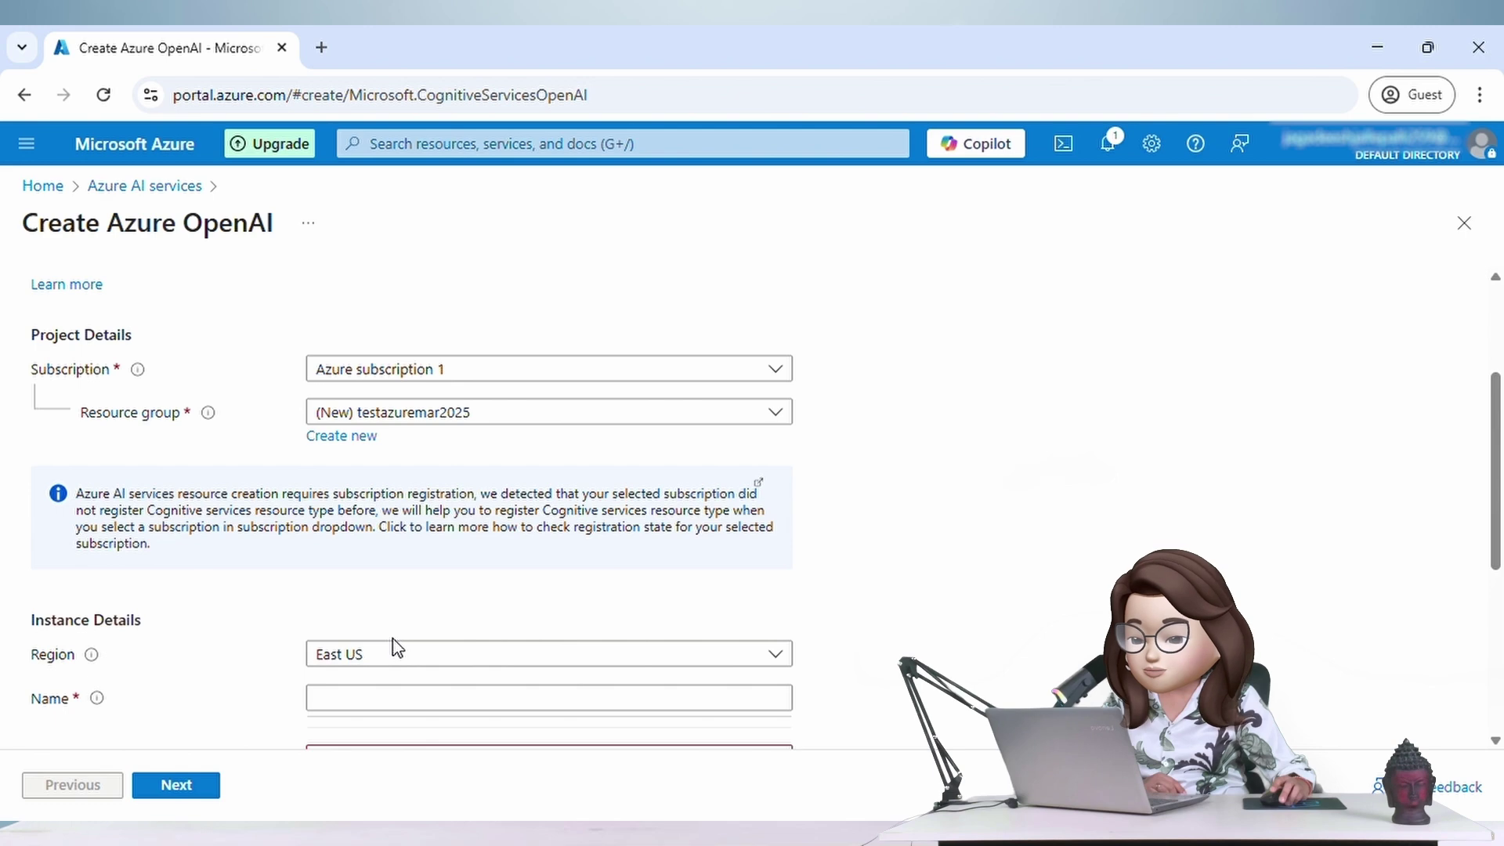
Step: Name the Azure OpenAI instance testOpenaimarch2025 and set its pricing tier to Standard S0
scroll(1501, 651, down, 3)
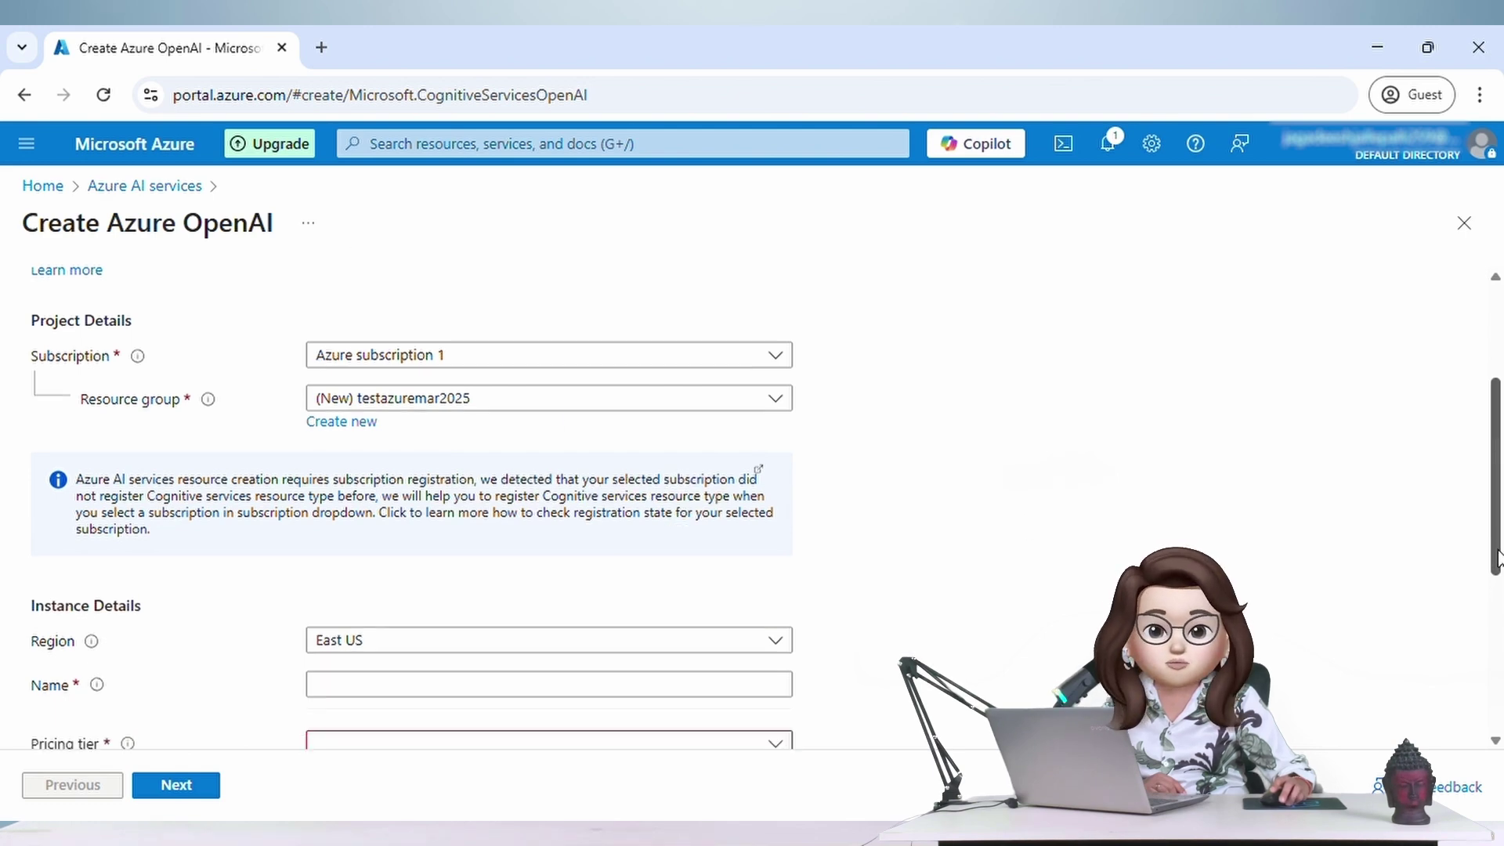
click(371, 489)
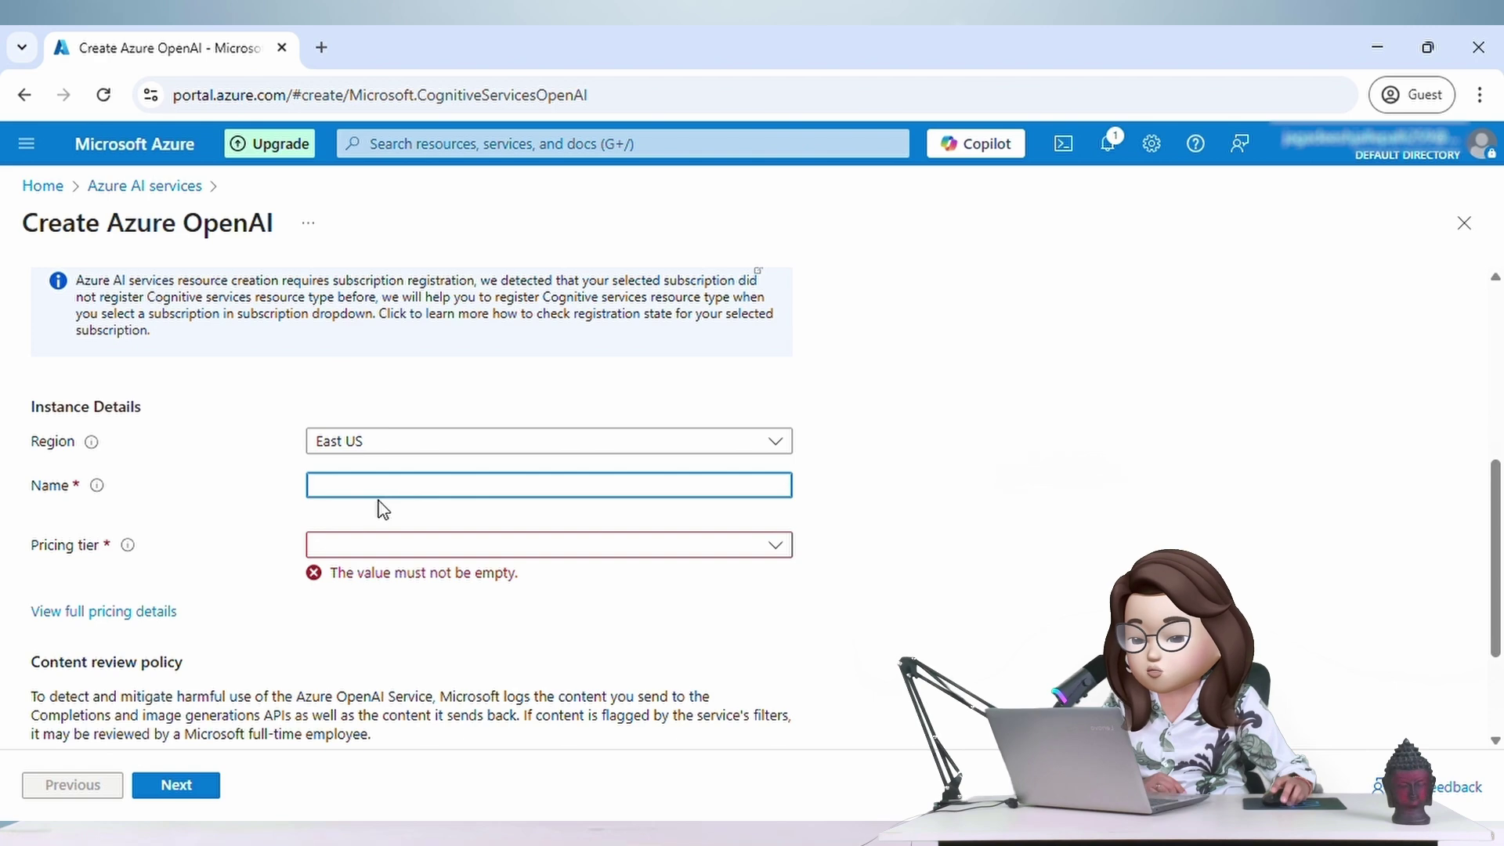
text(testOp)
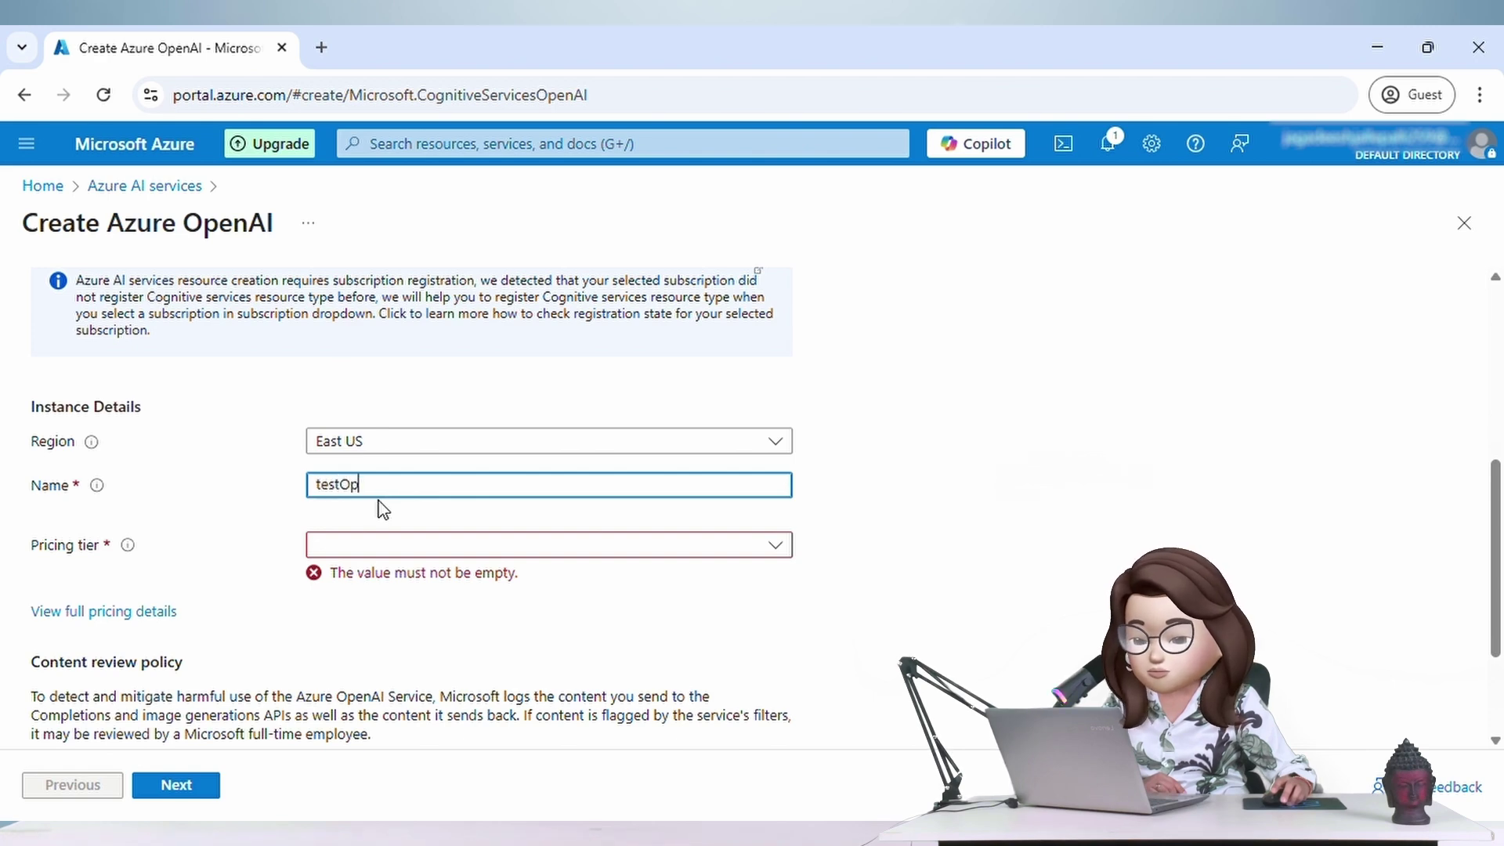
text(enaimarch2025)
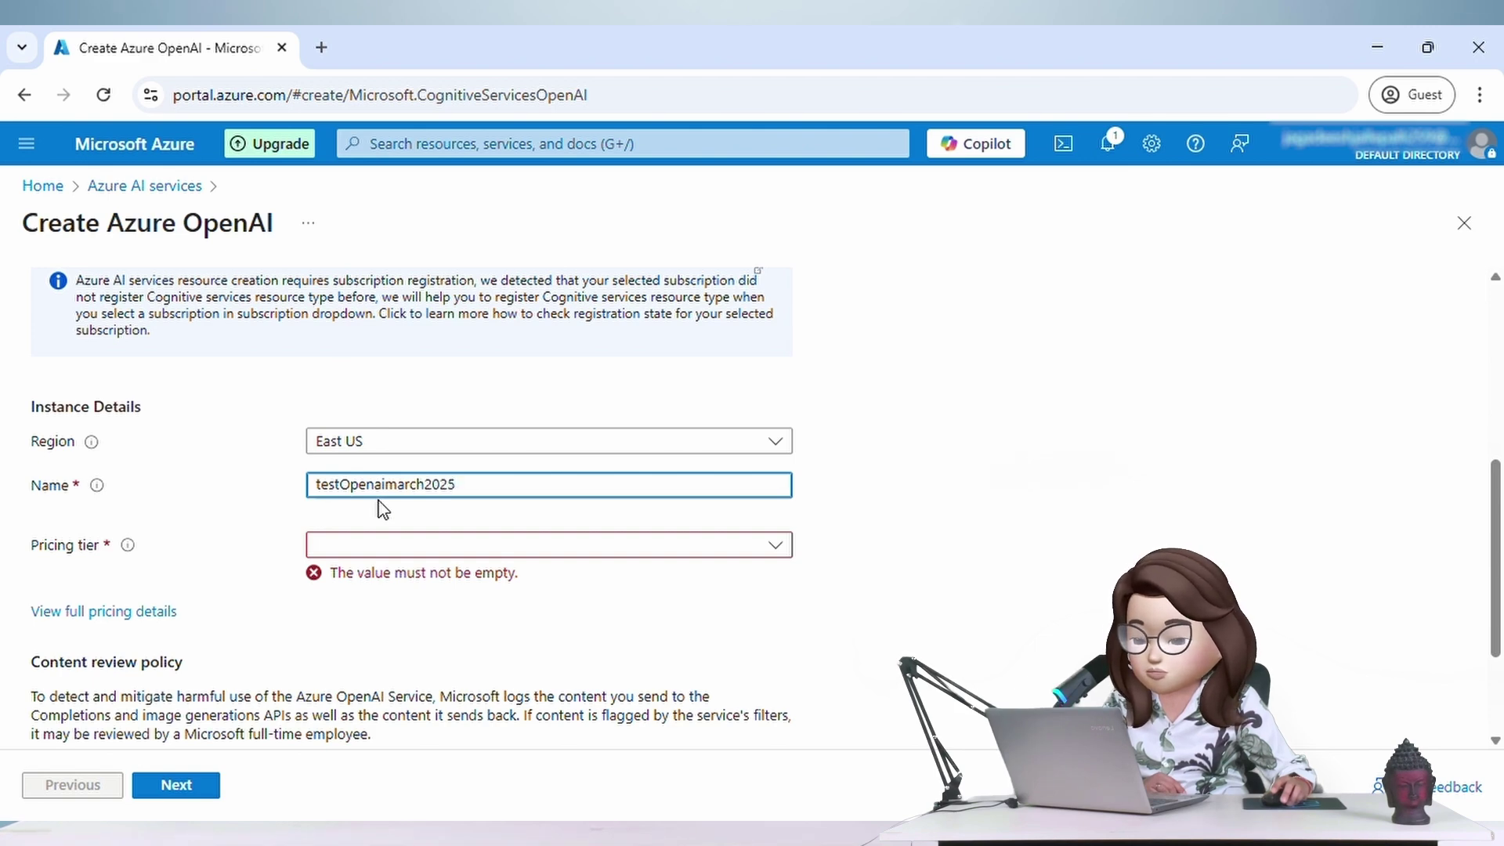
click(451, 543)
click(416, 578)
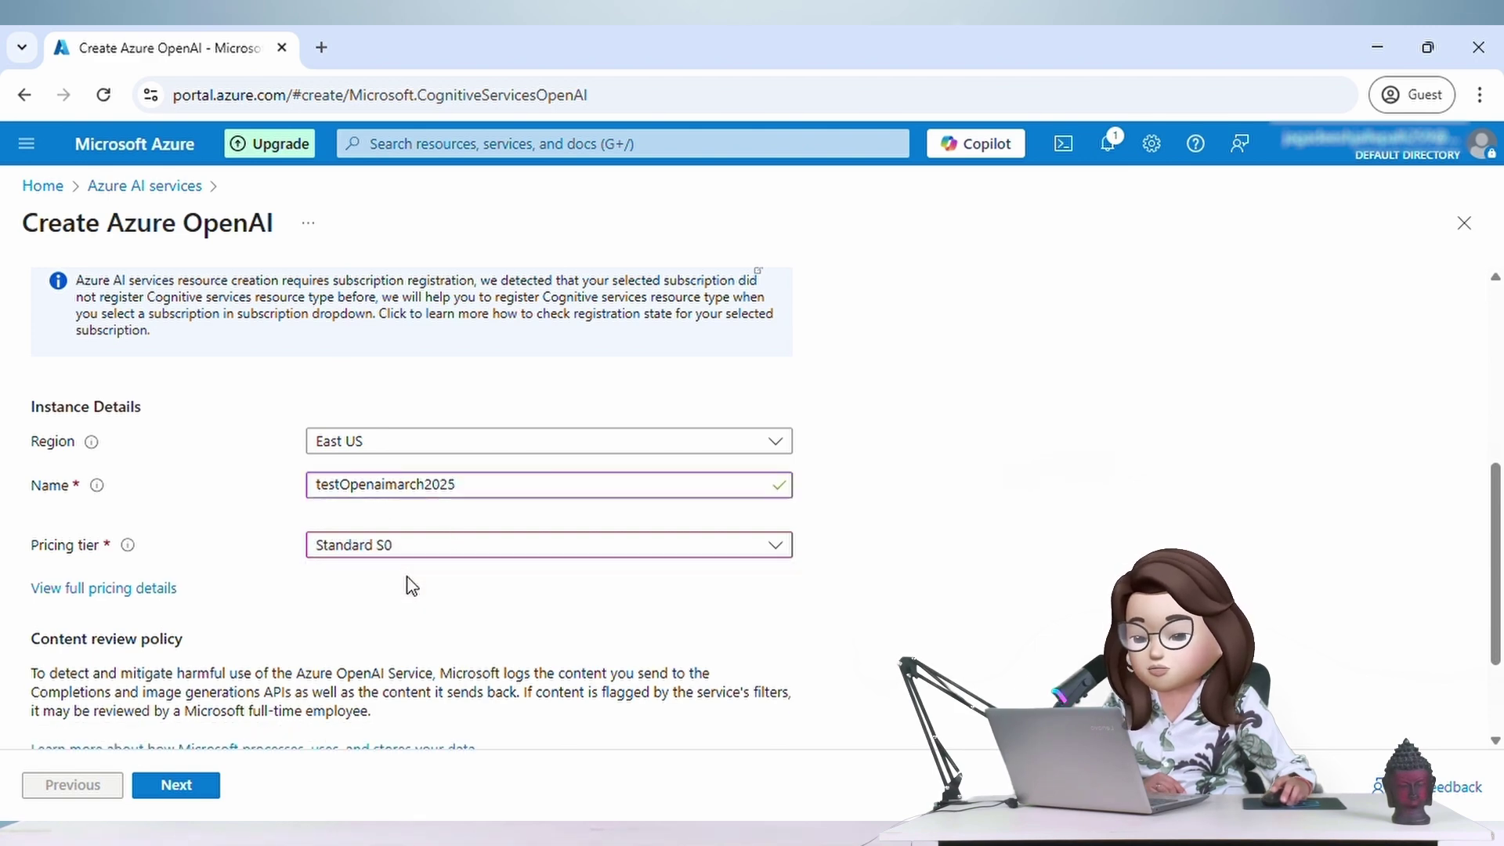
Step: Keep access from all networks, leave the tags empty, and create the Azure OpenAI resource after reviewing the summary
scroll(1493, 593, down, 2)
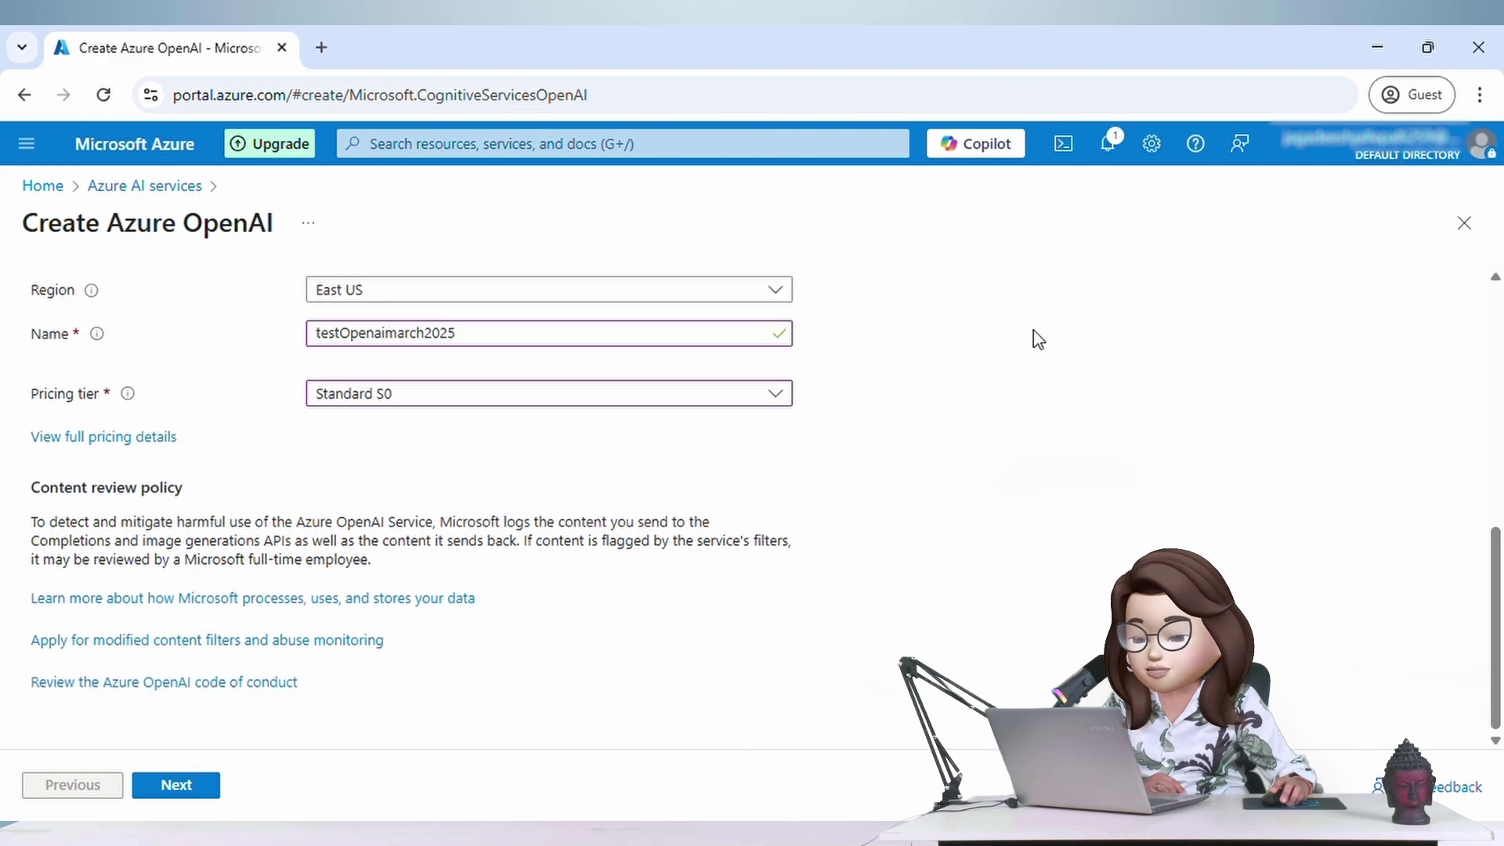
click(223, 787)
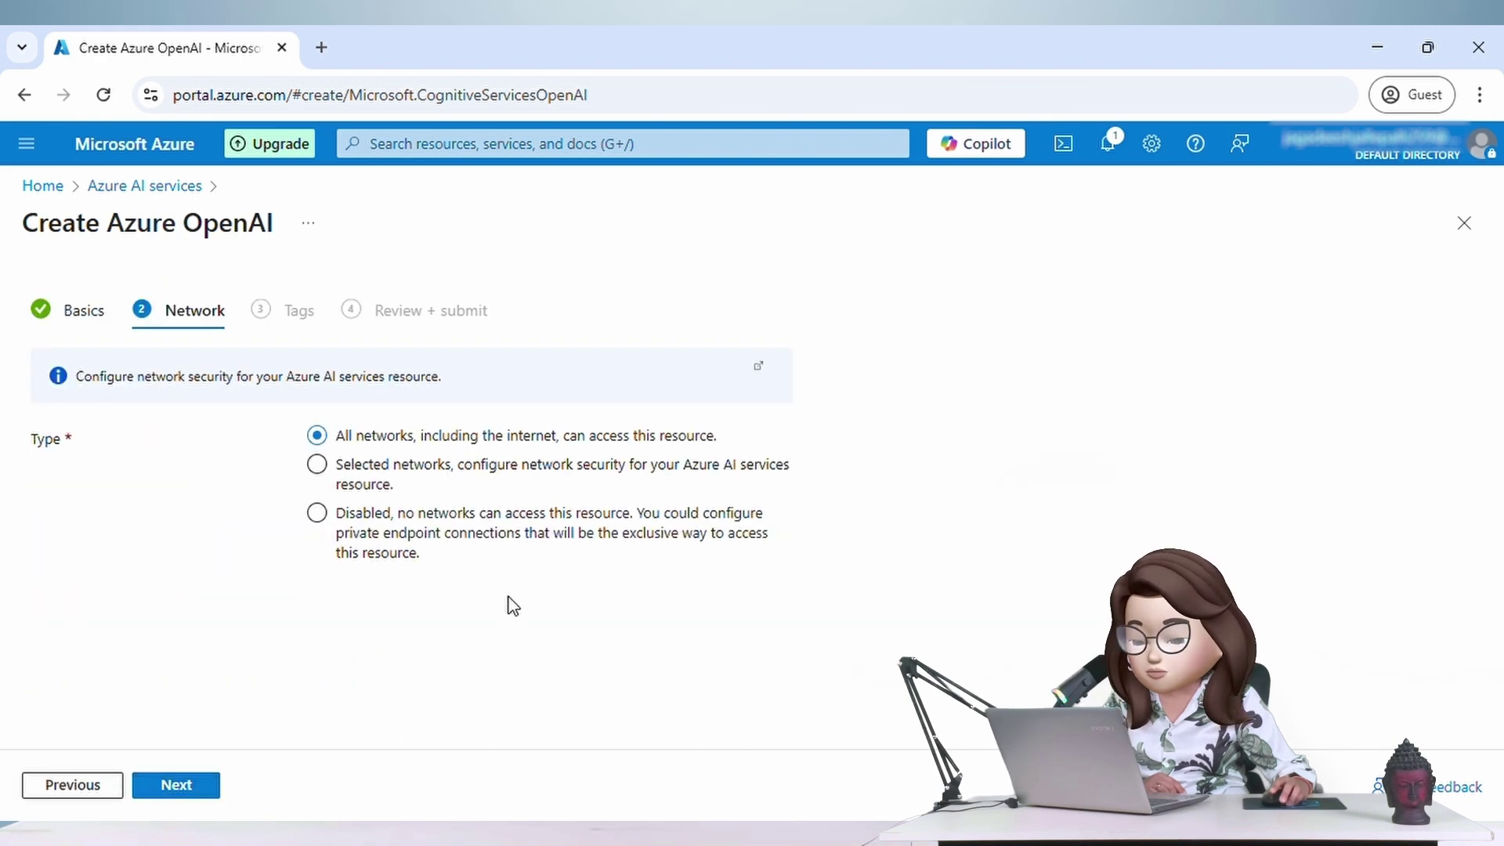
click(223, 786)
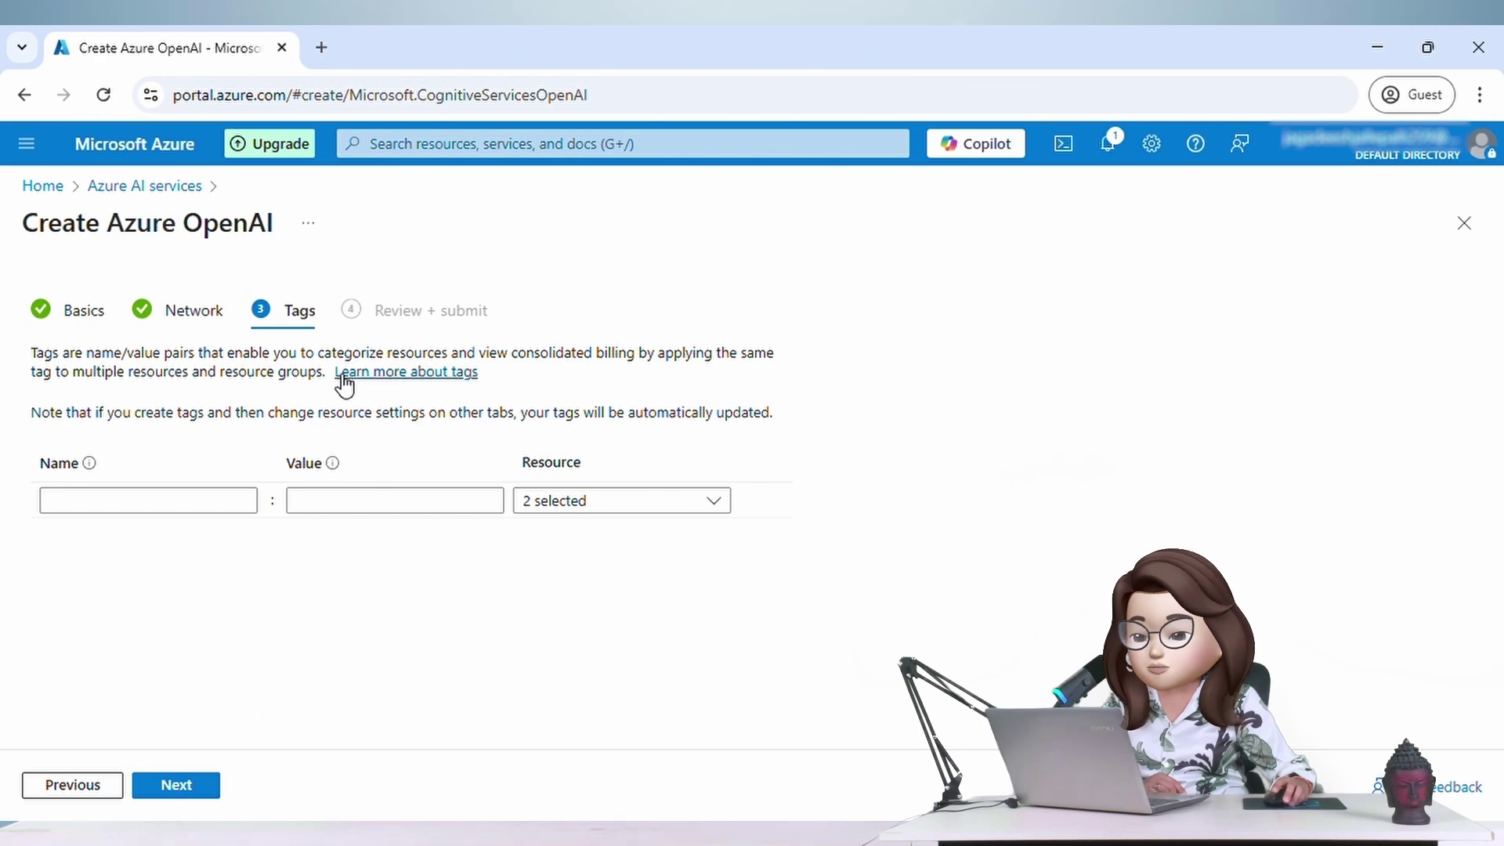
click(179, 784)
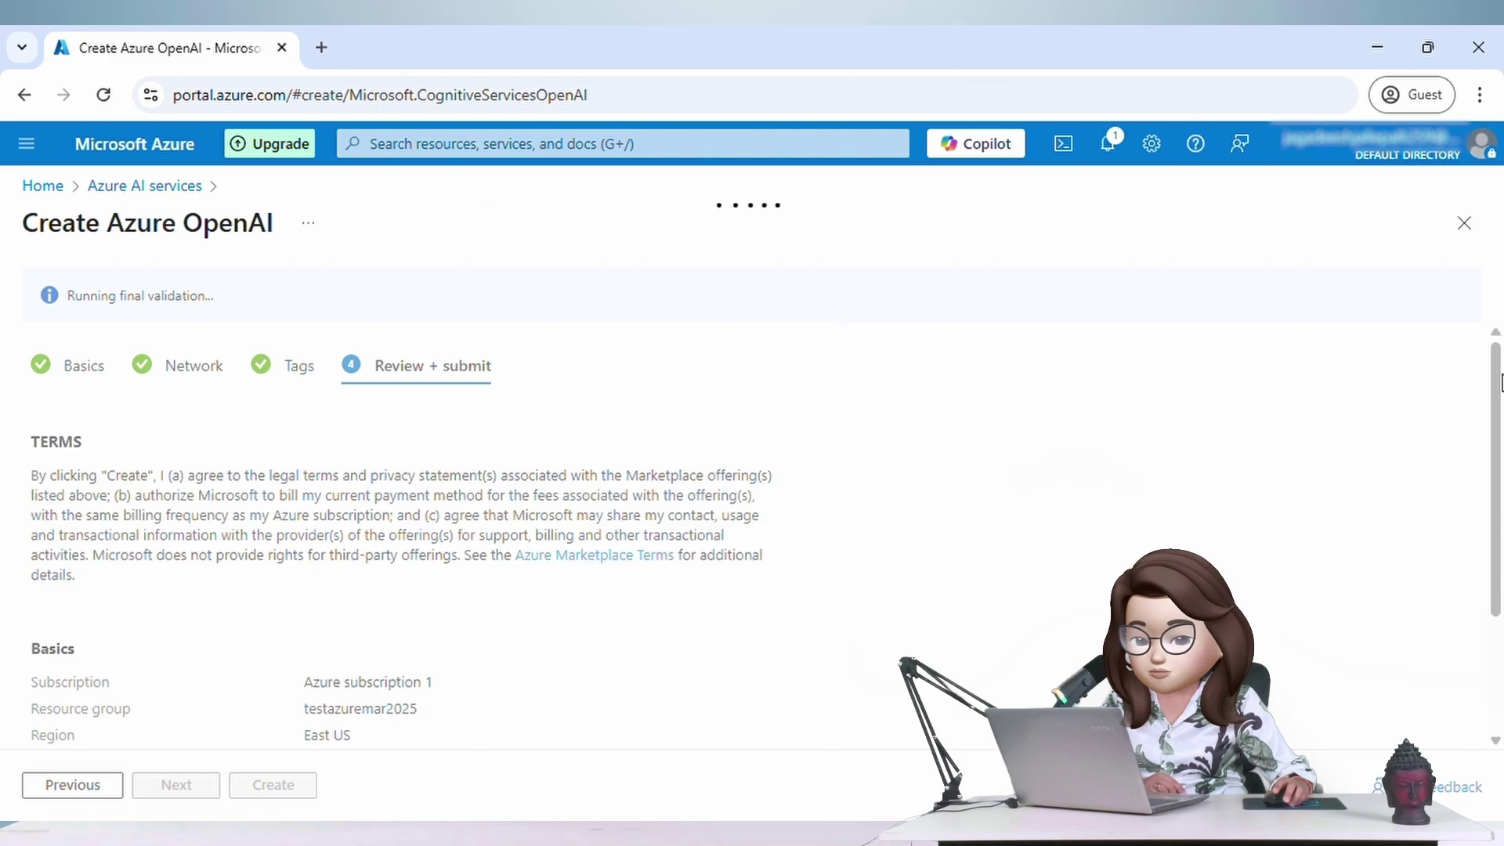
scroll(844, 439, down, 2)
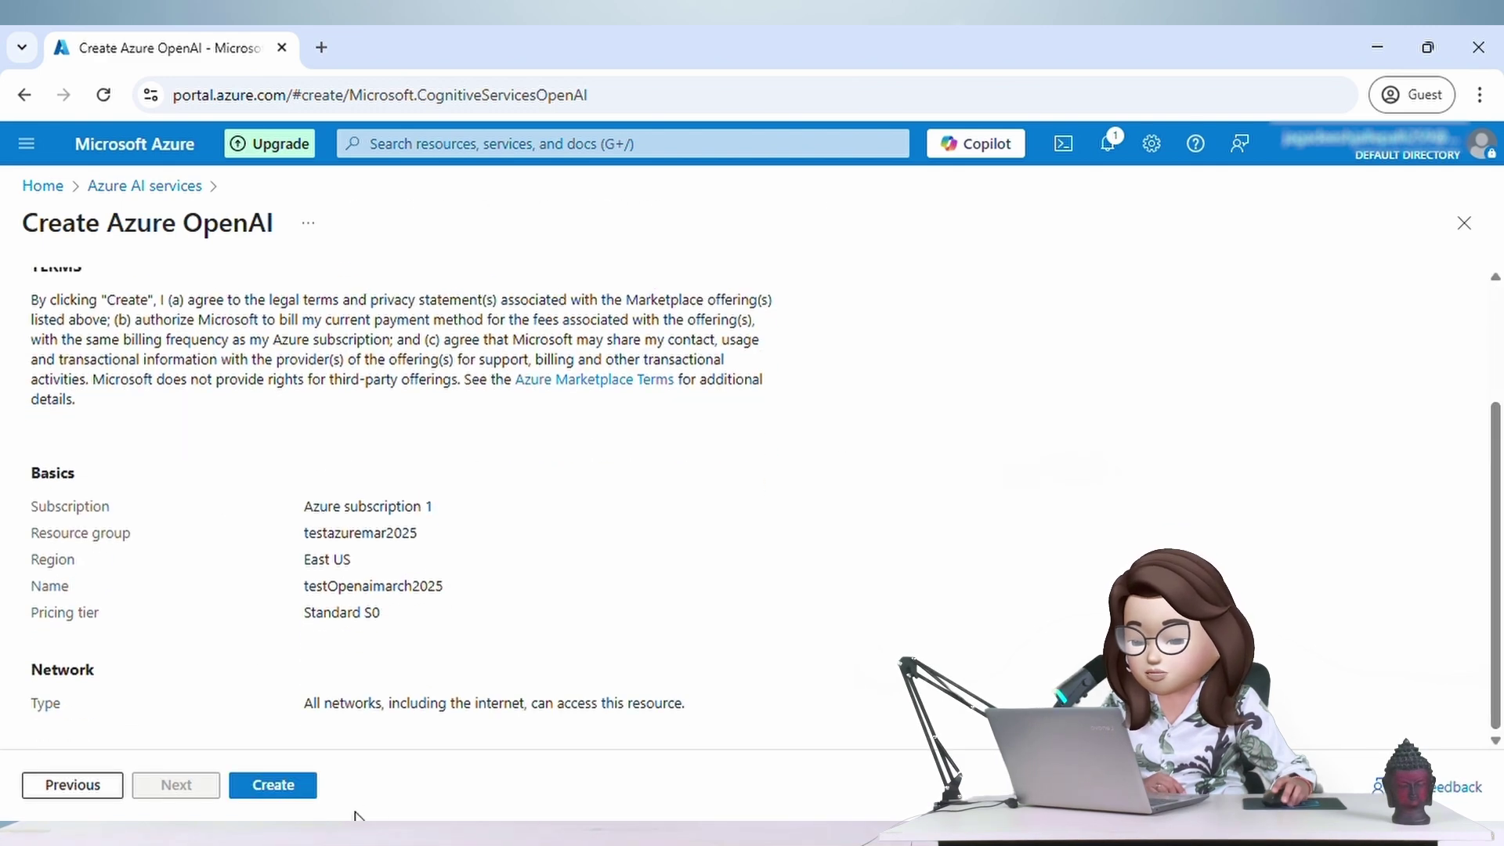
click(273, 785)
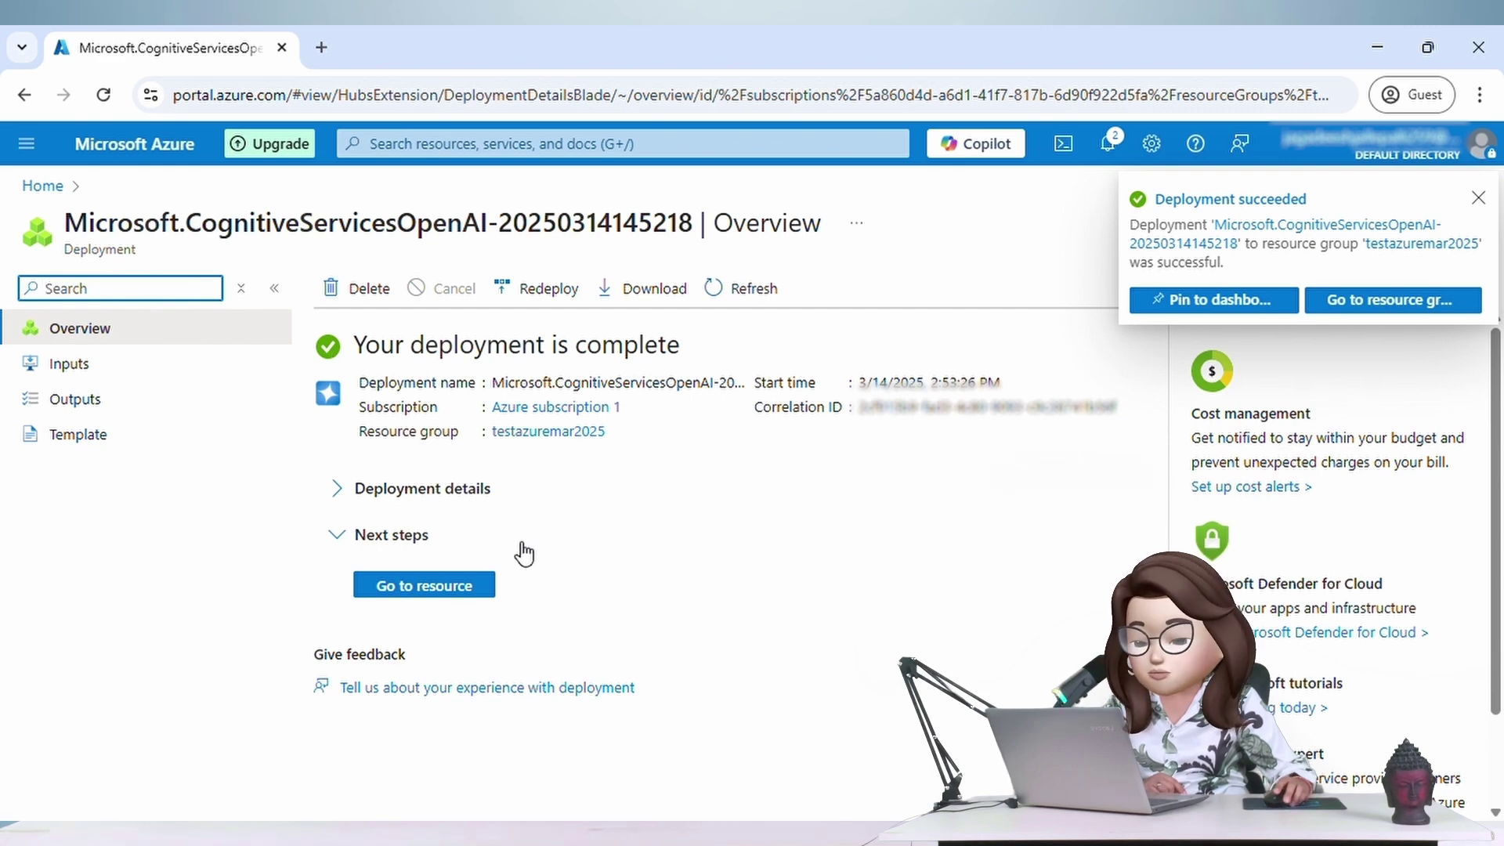
Step: Open the deployed testOpenaimarch2025 resource and launch the Azure AI Foundry portal from its Get Started section
click(472, 589)
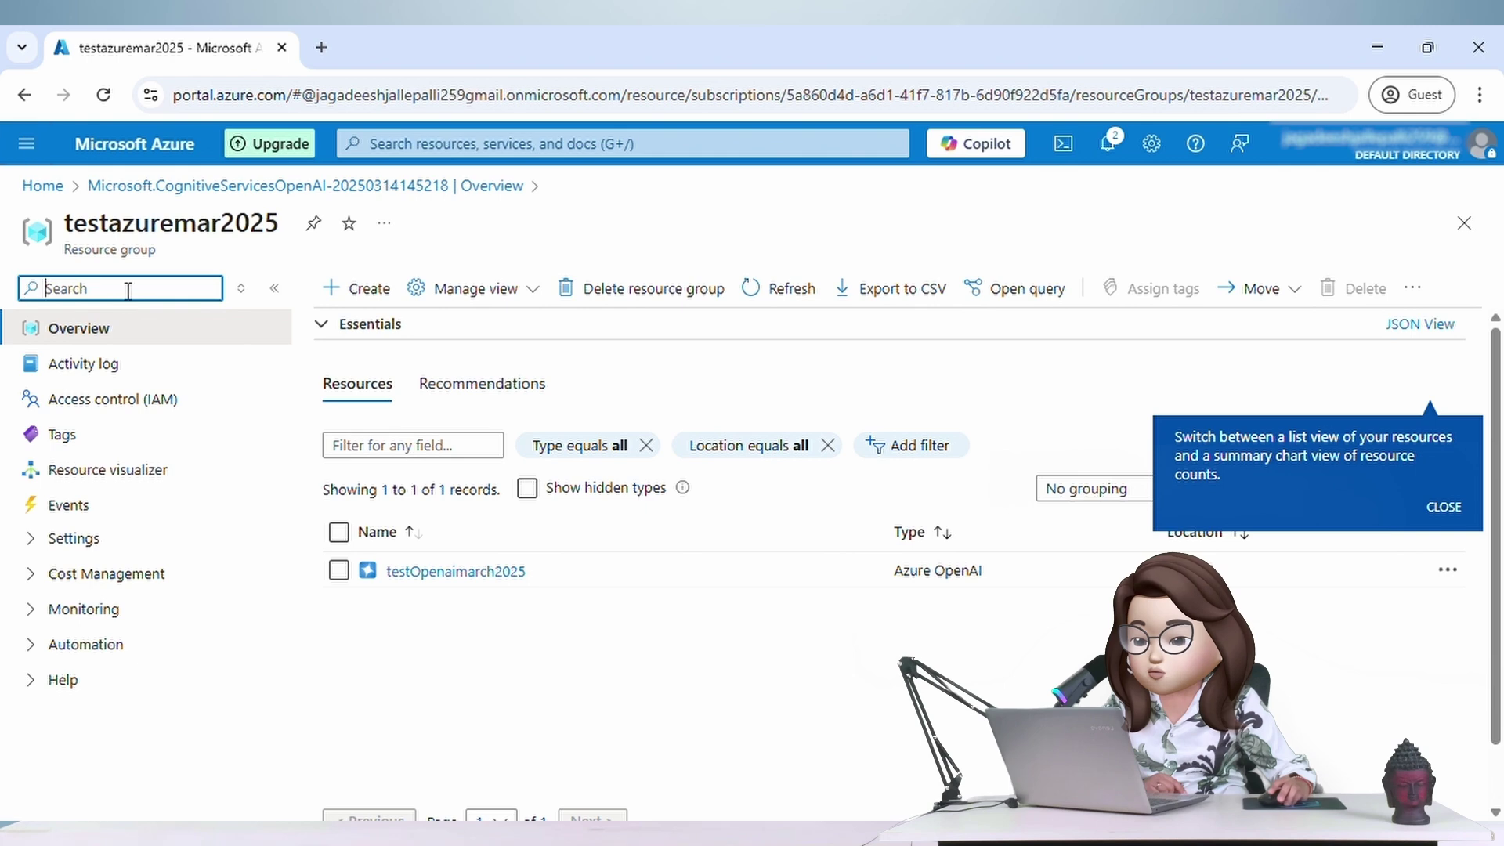
click(489, 574)
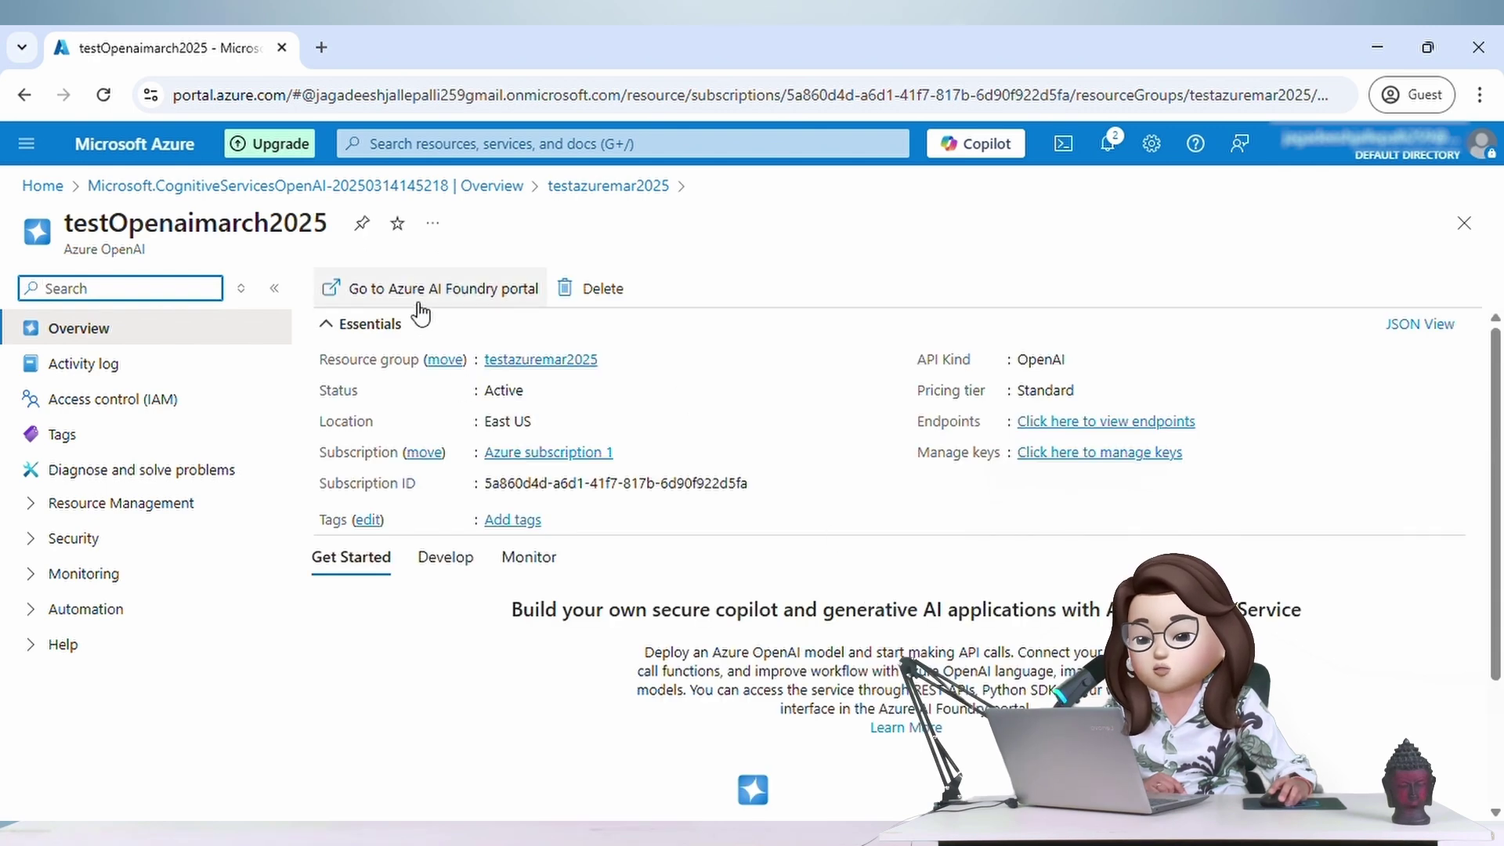
scroll(1497, 564, down, 2)
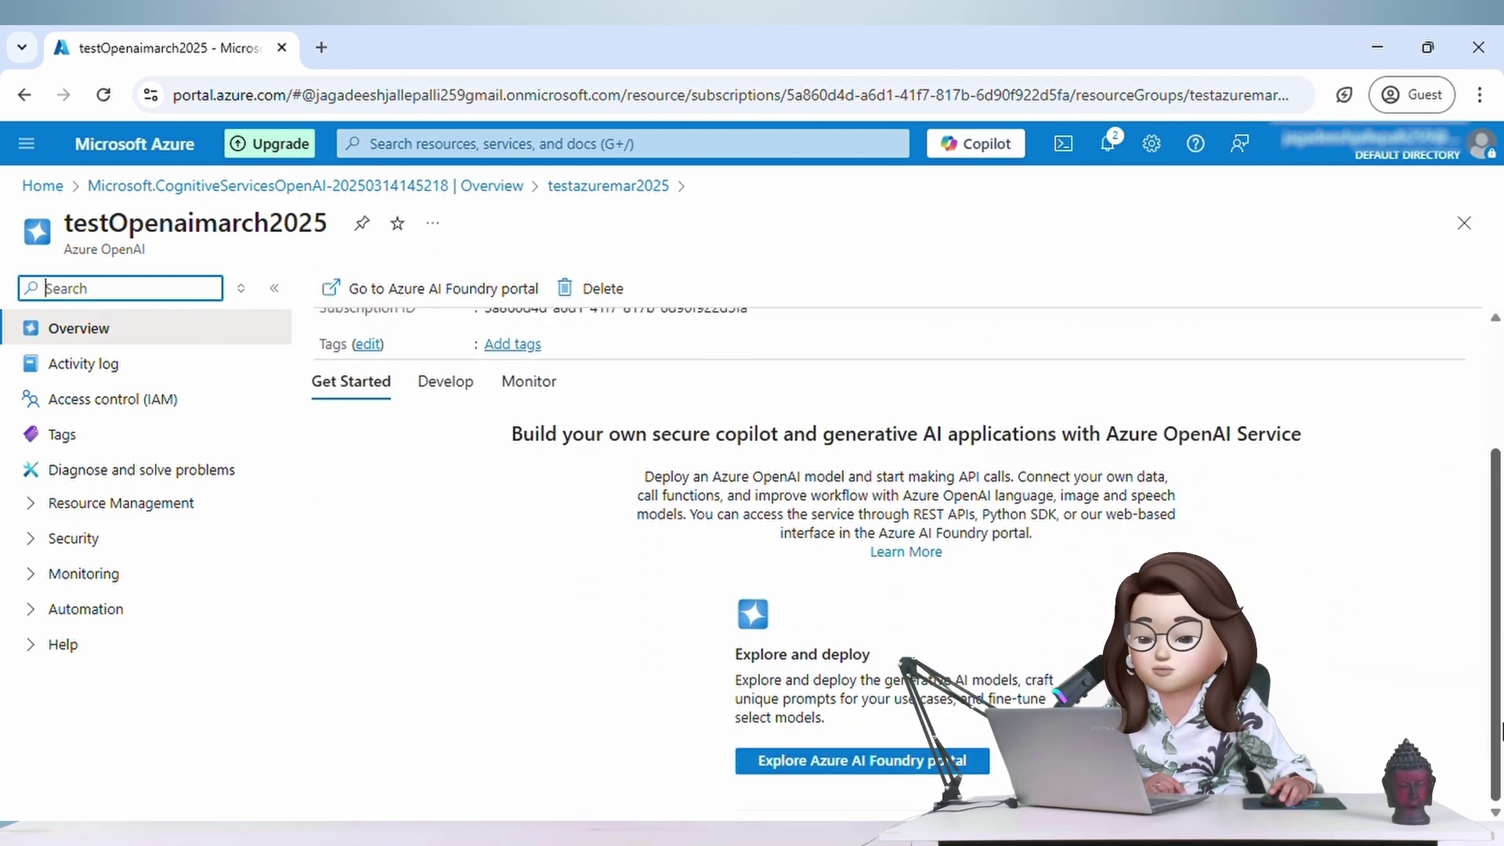
click(872, 769)
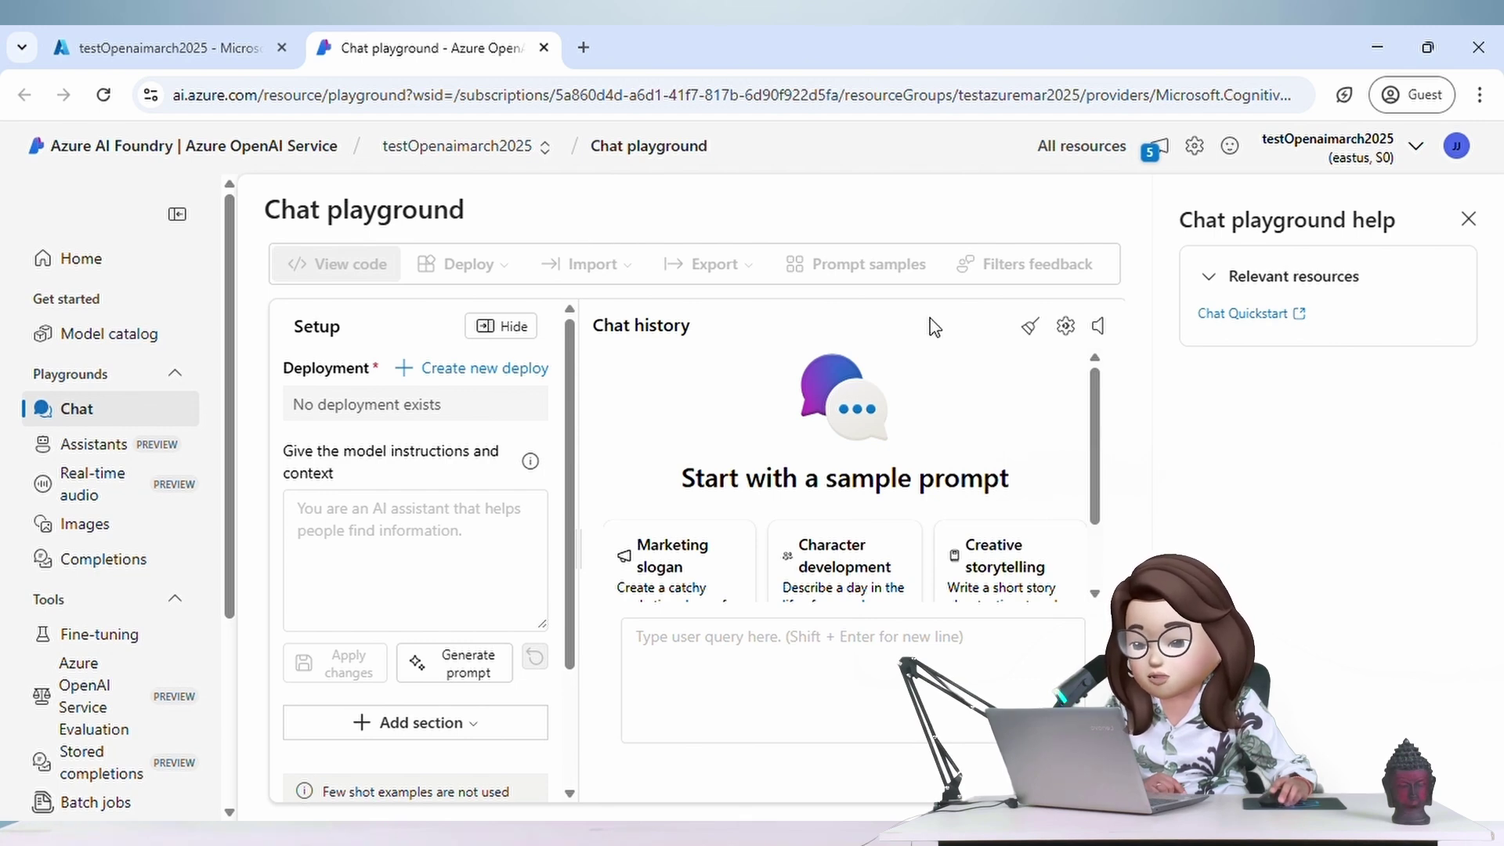
Step: Browse the Azure AI Foundry model catalog to examine the available models and their task types
click(109, 340)
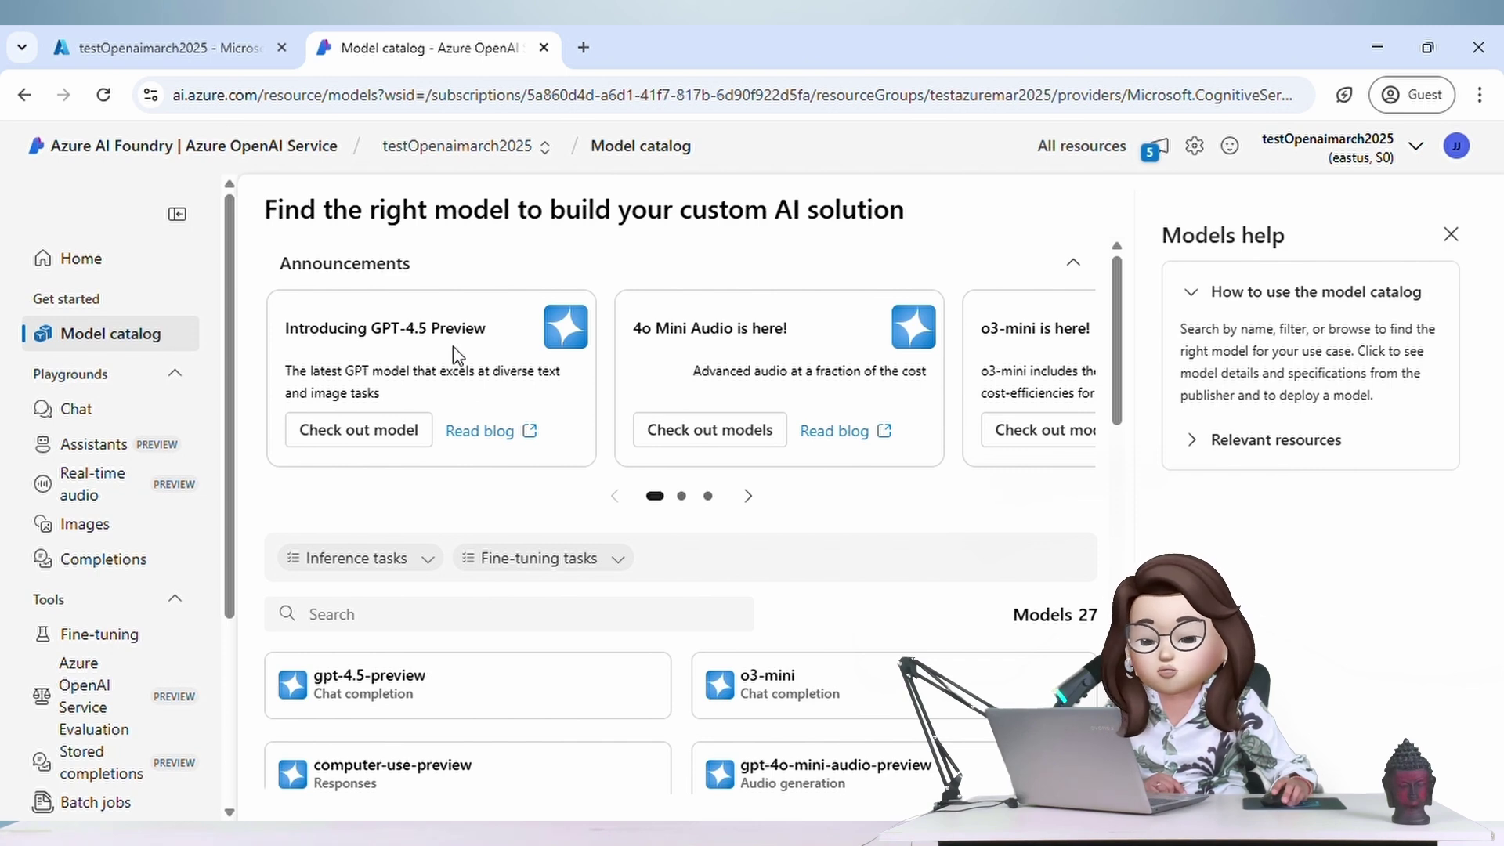
scroll(1116, 415, down, 2)
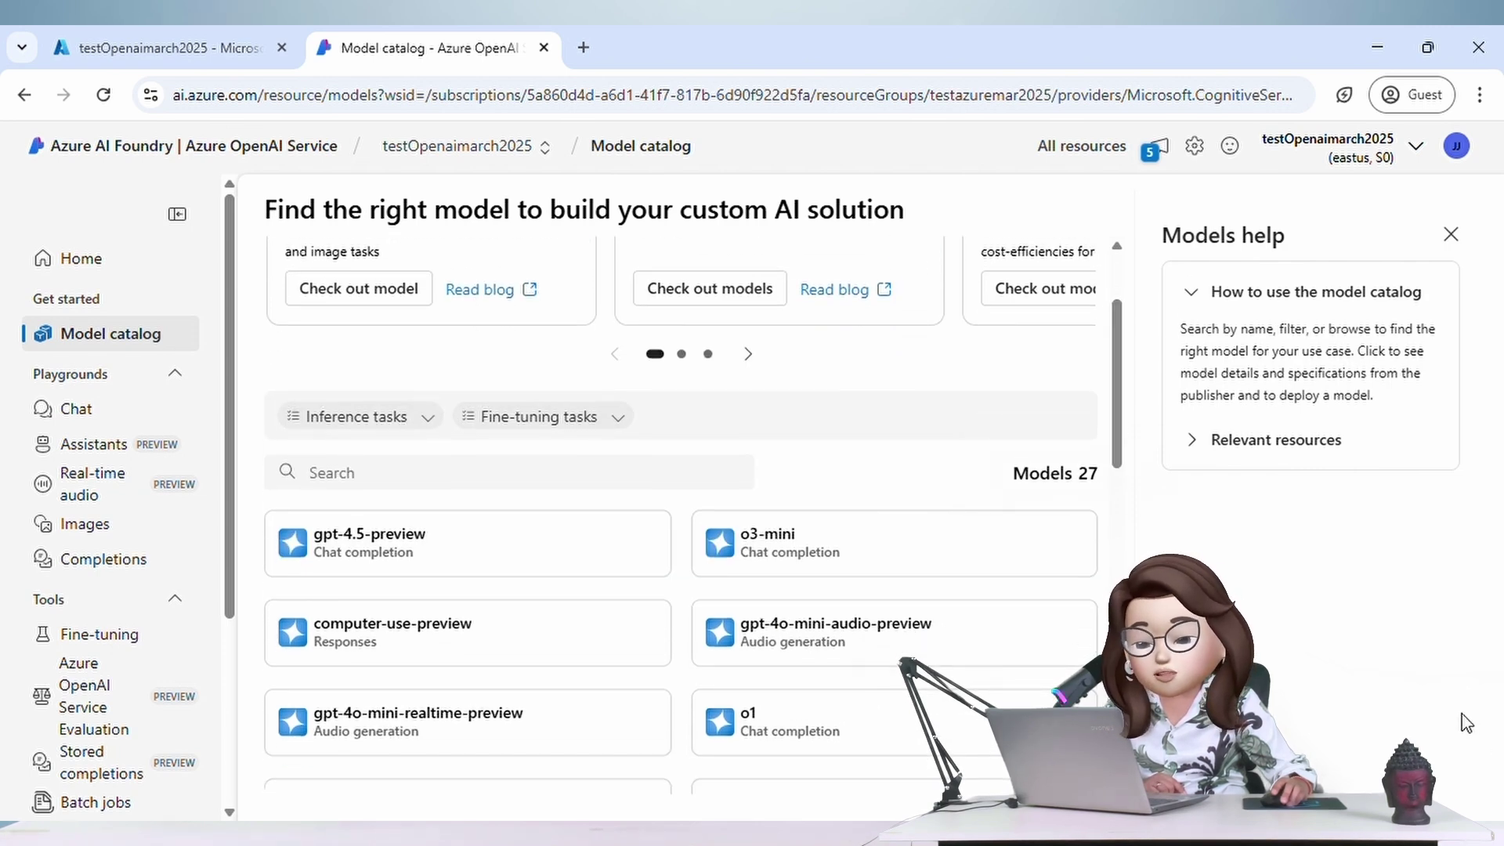
scroll(1119, 388, down, 10)
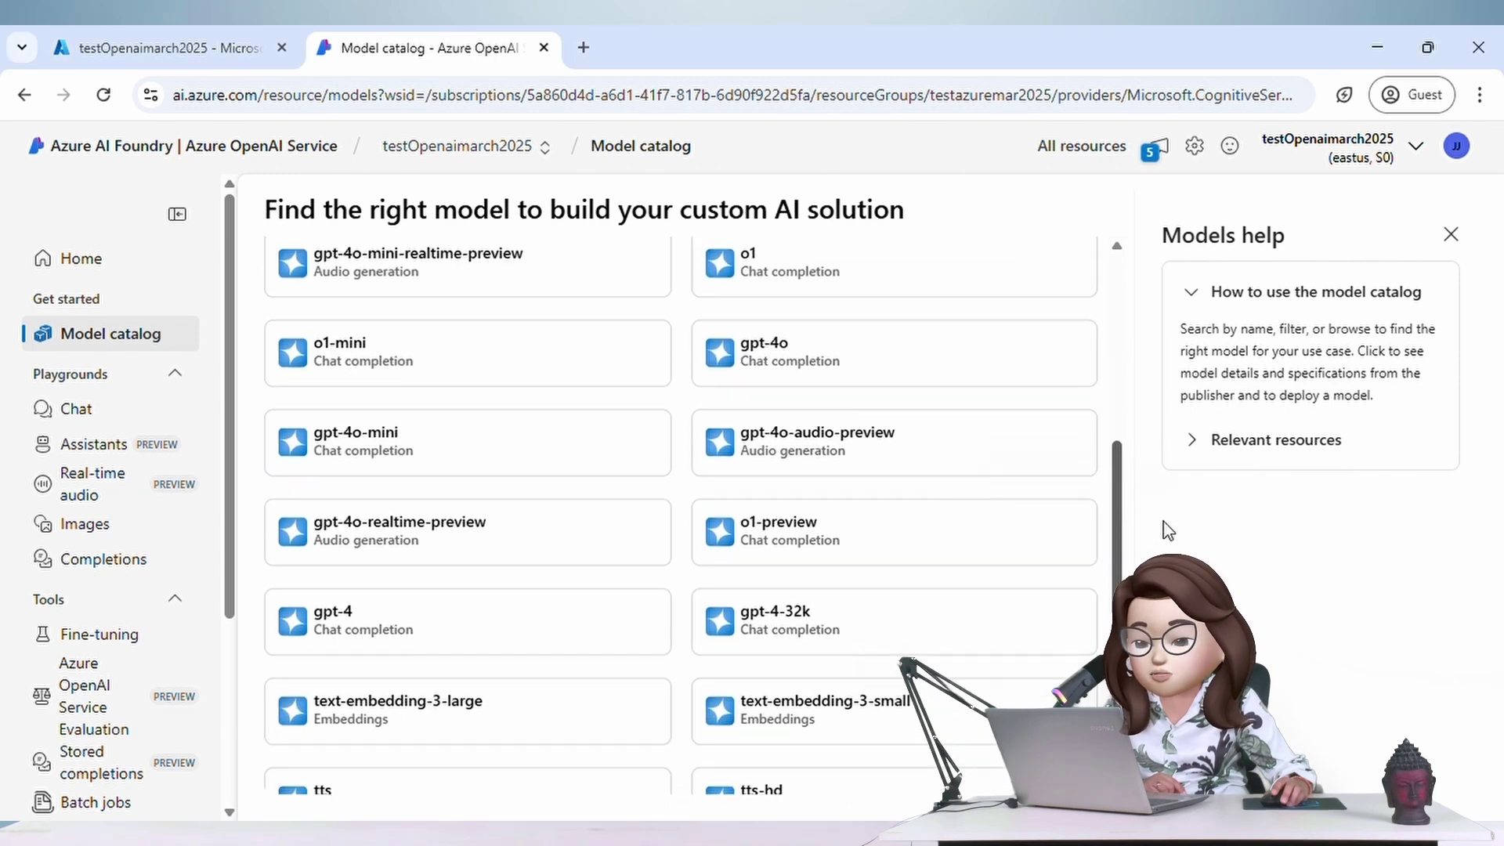
scroll(1095, 285, up, 15)
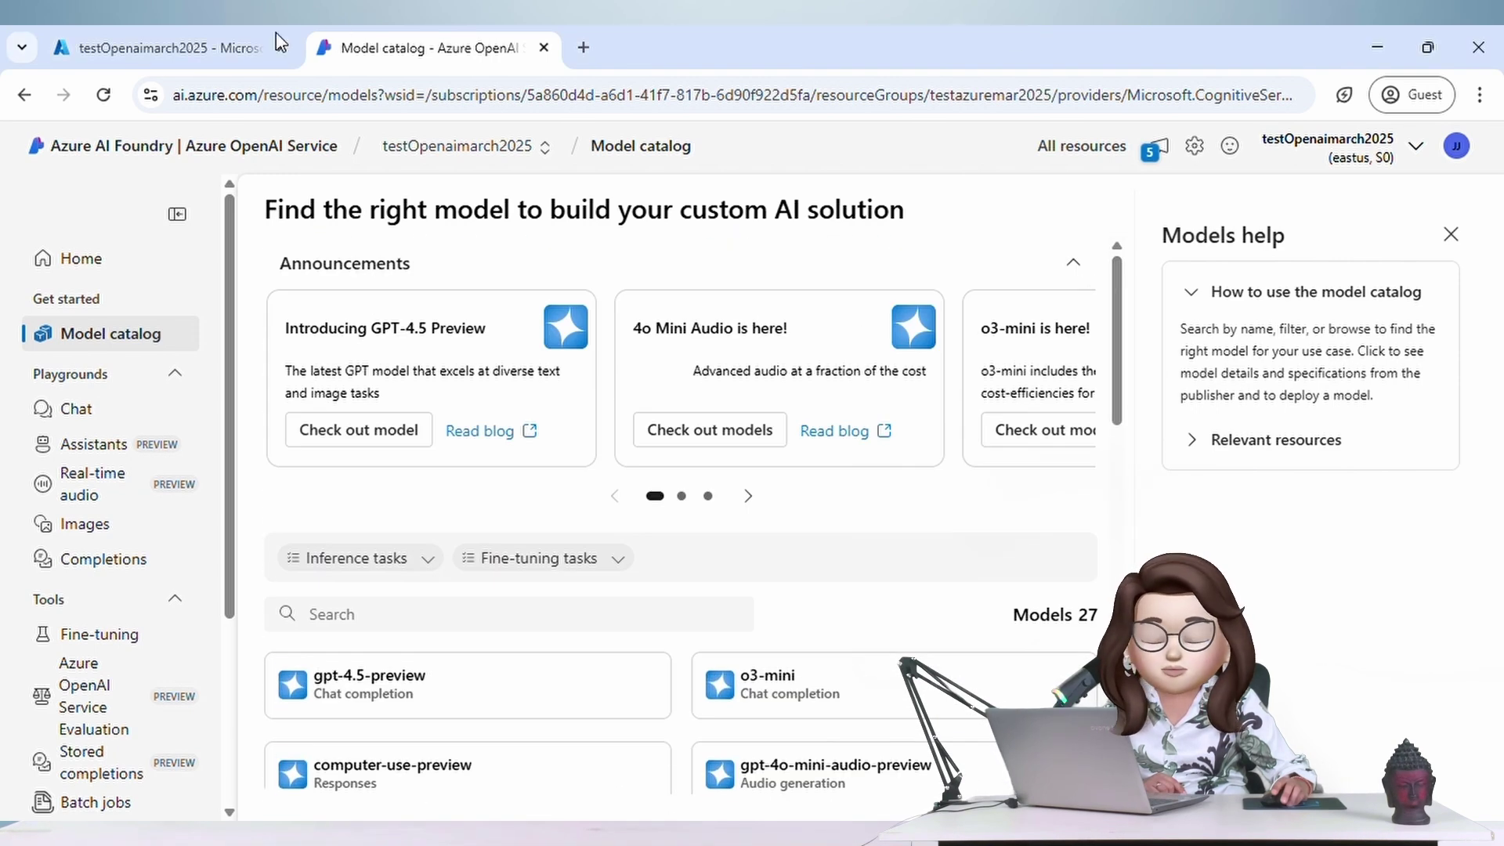
Step: Start a base model deployment from the resource's Deployments page and confirm gpt-4o as the model
drag(232, 399, 276, 568)
click(149, 638)
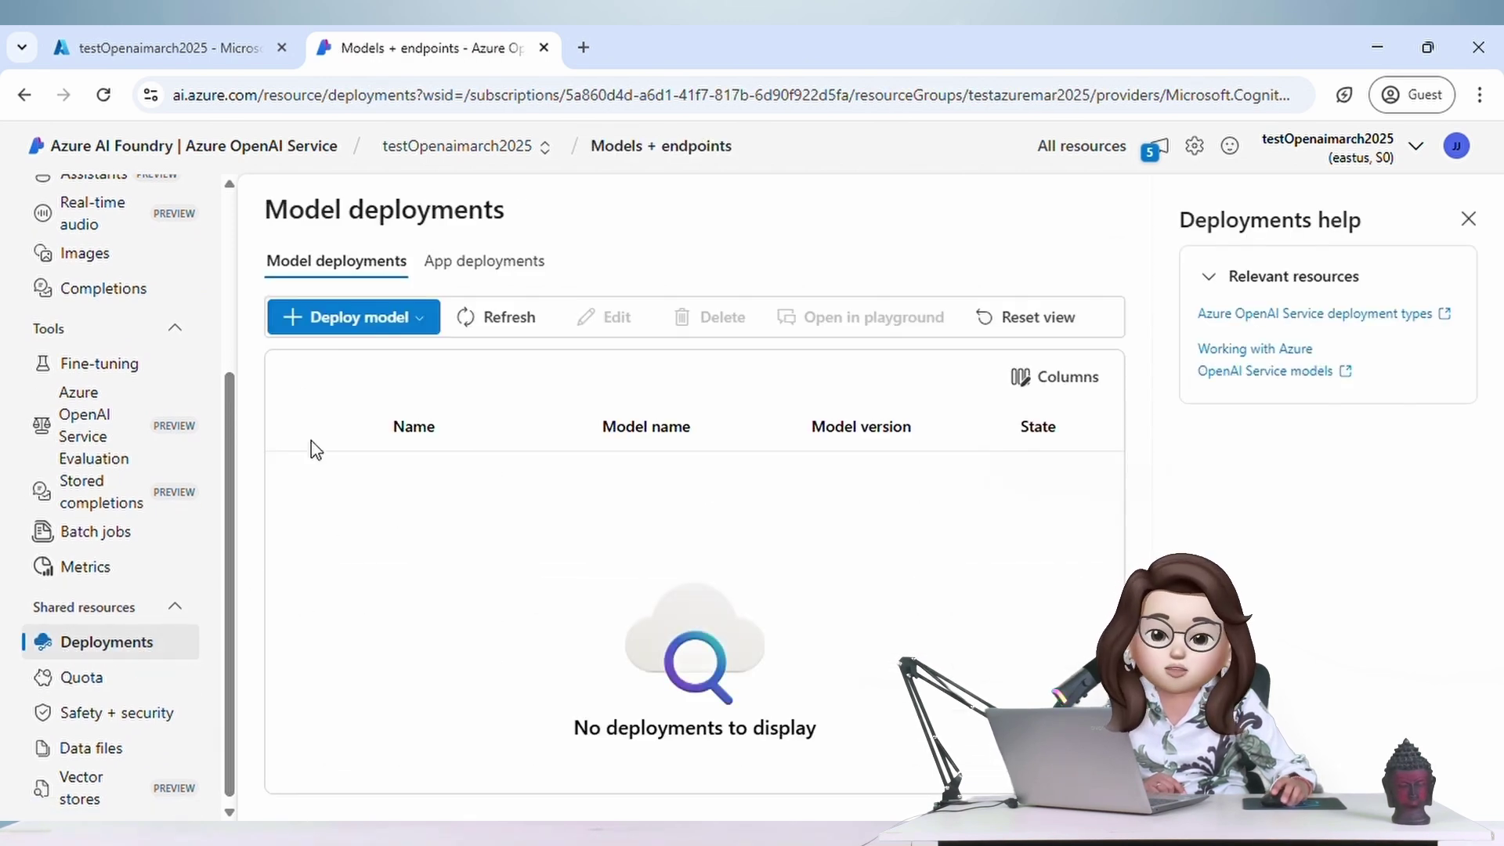
click(350, 323)
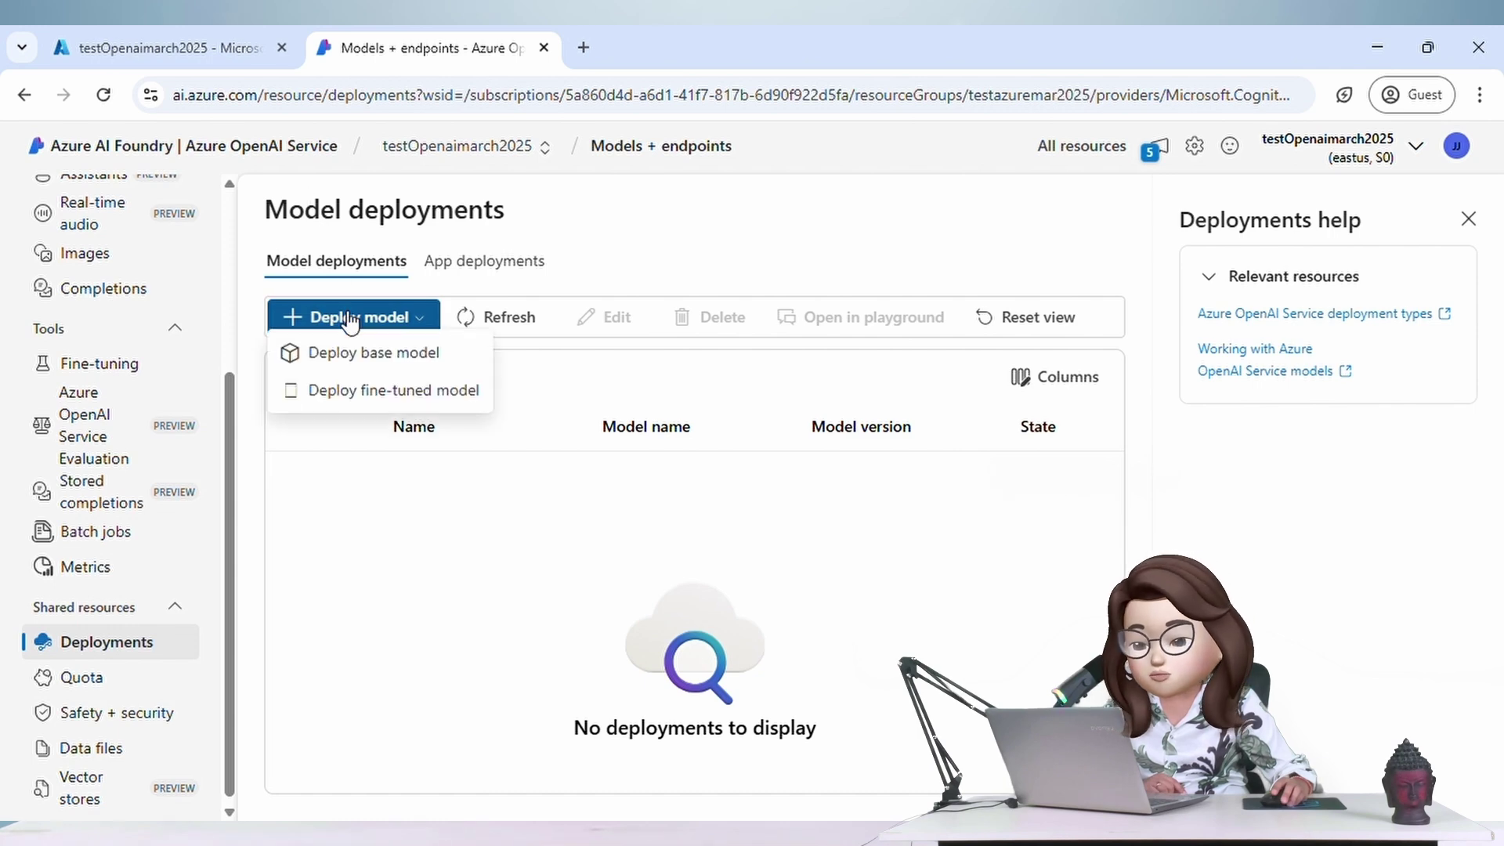
click(350, 373)
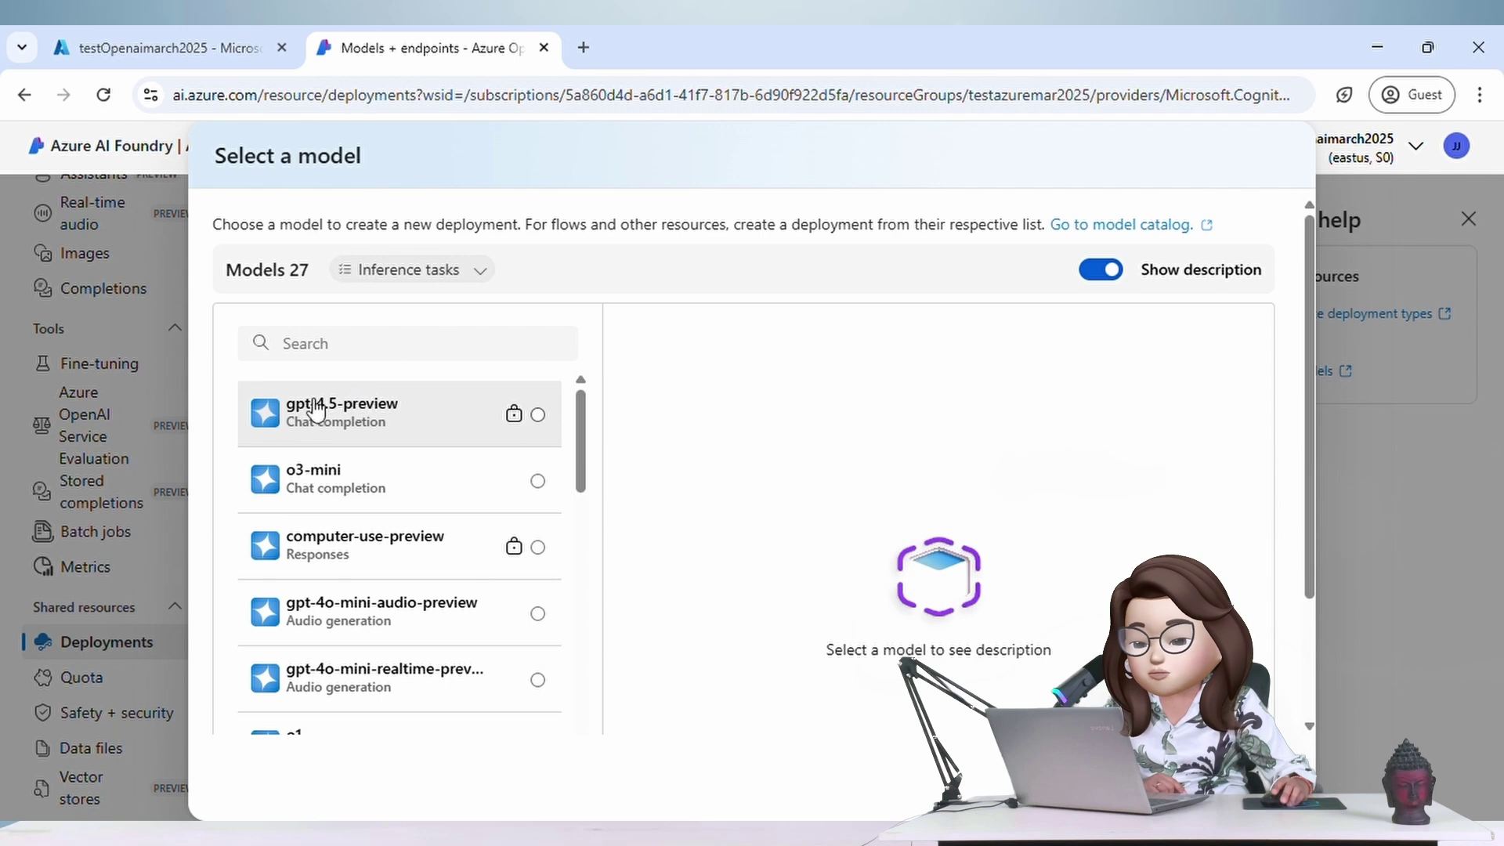
drag(588, 446, 577, 392)
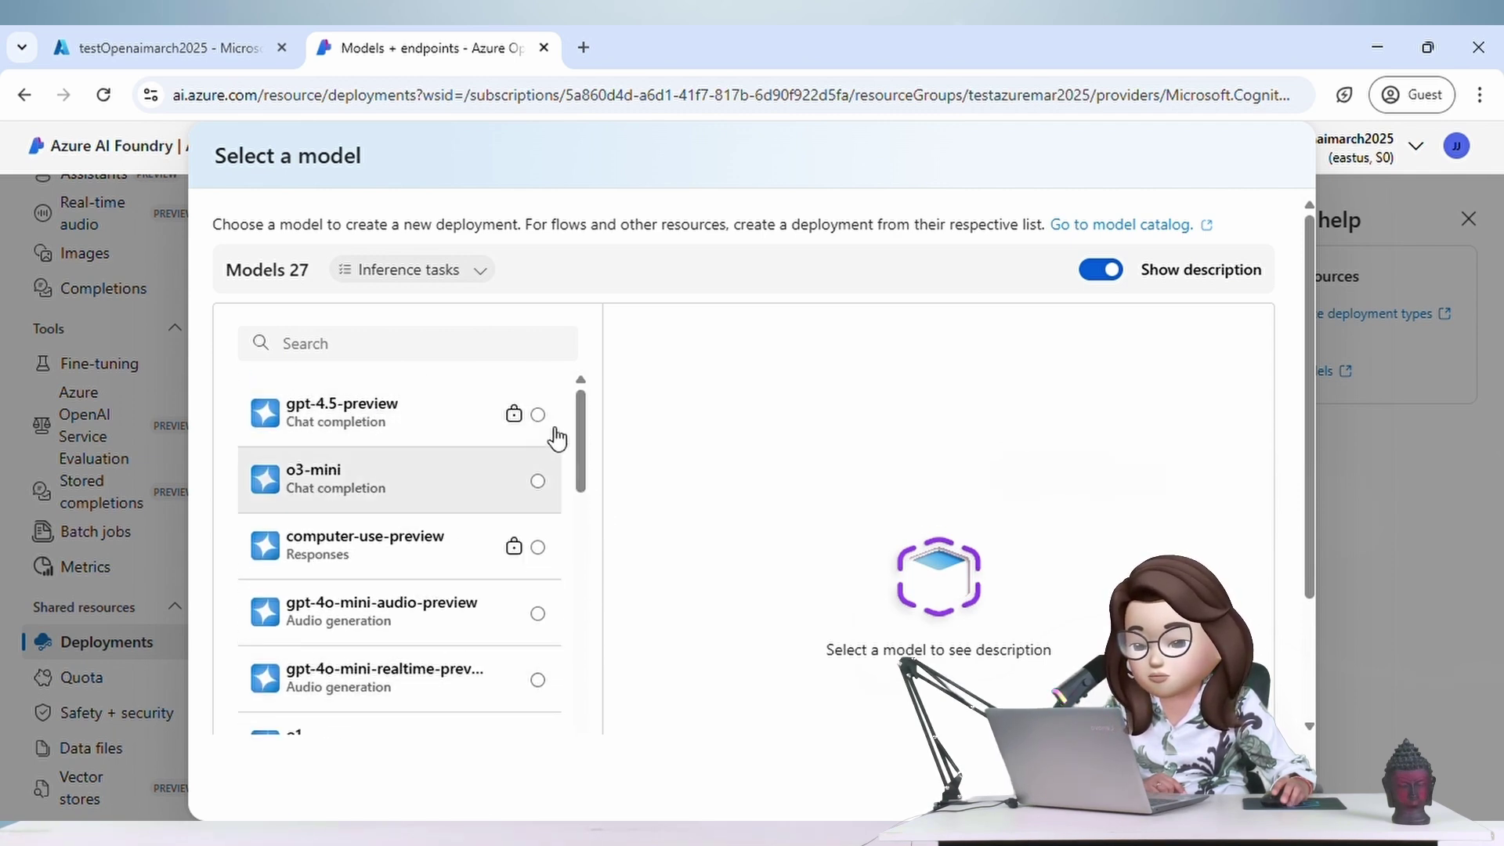
drag(584, 450, 602, 511)
scroll(599, 516, up, 2)
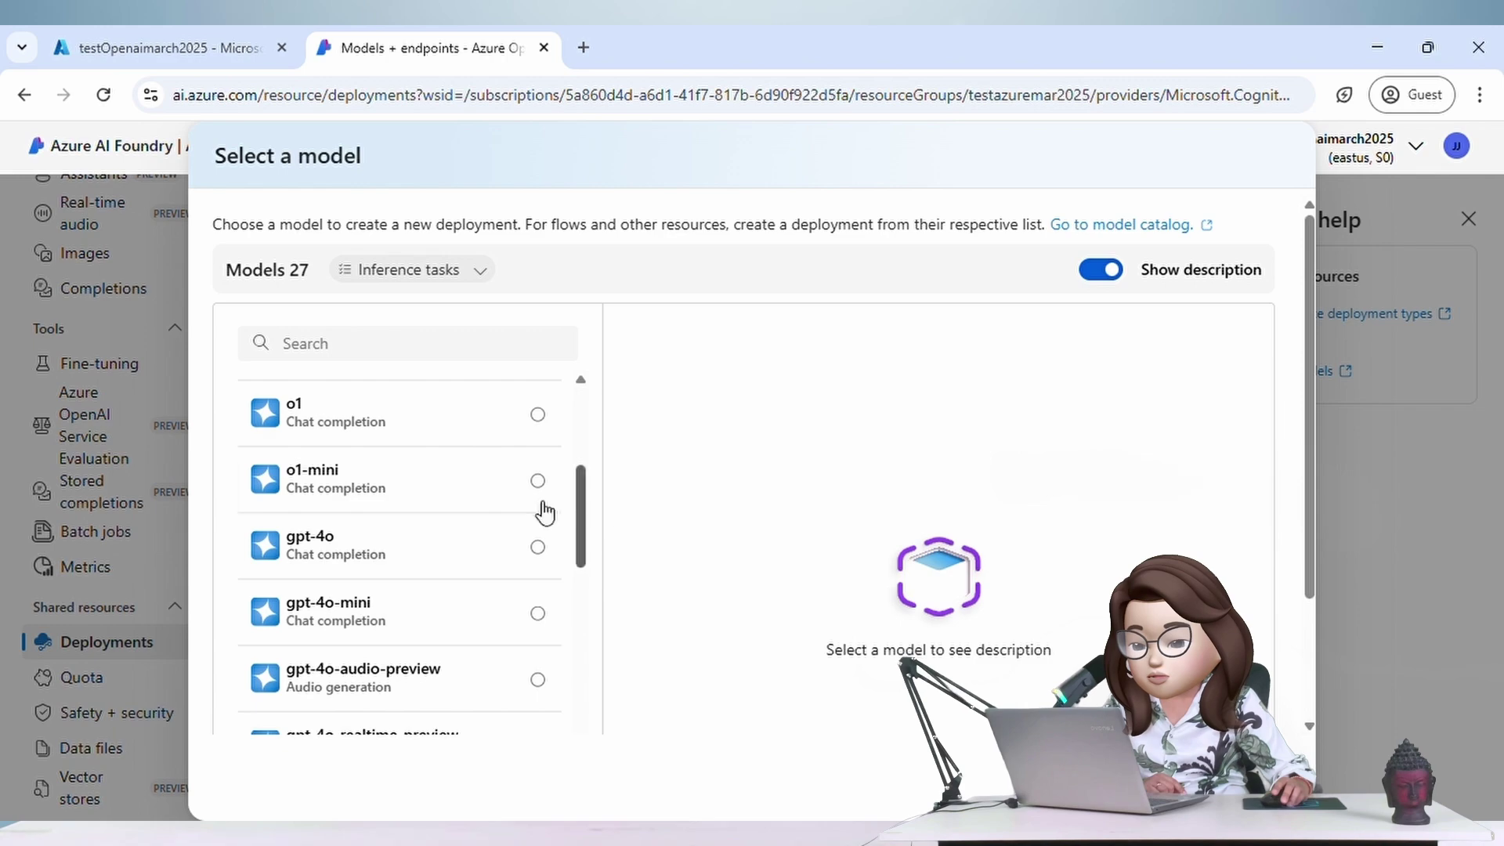
click(377, 558)
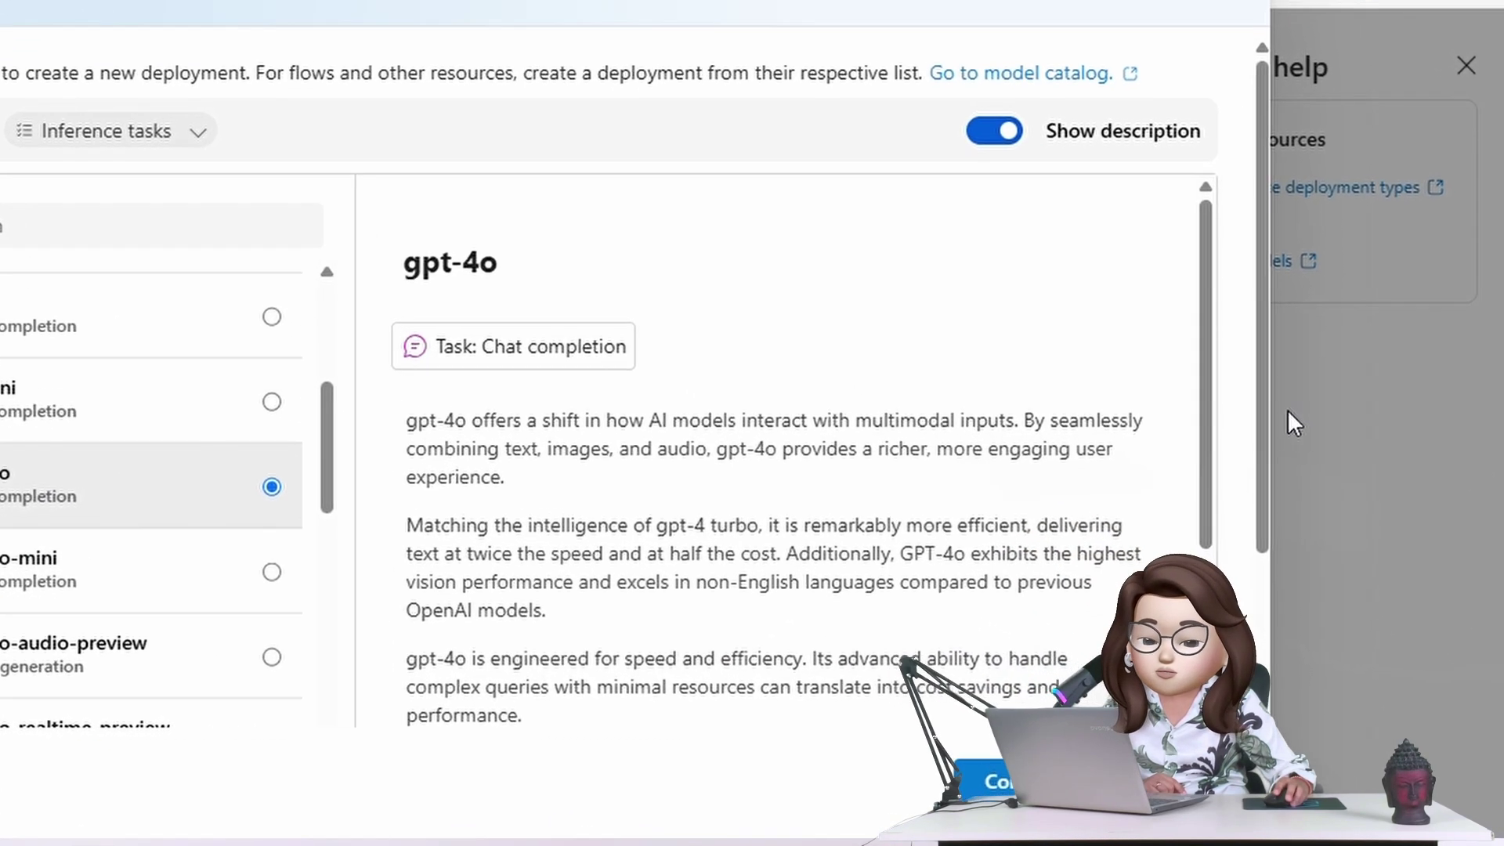
scroll(1199, 407, down, 5)
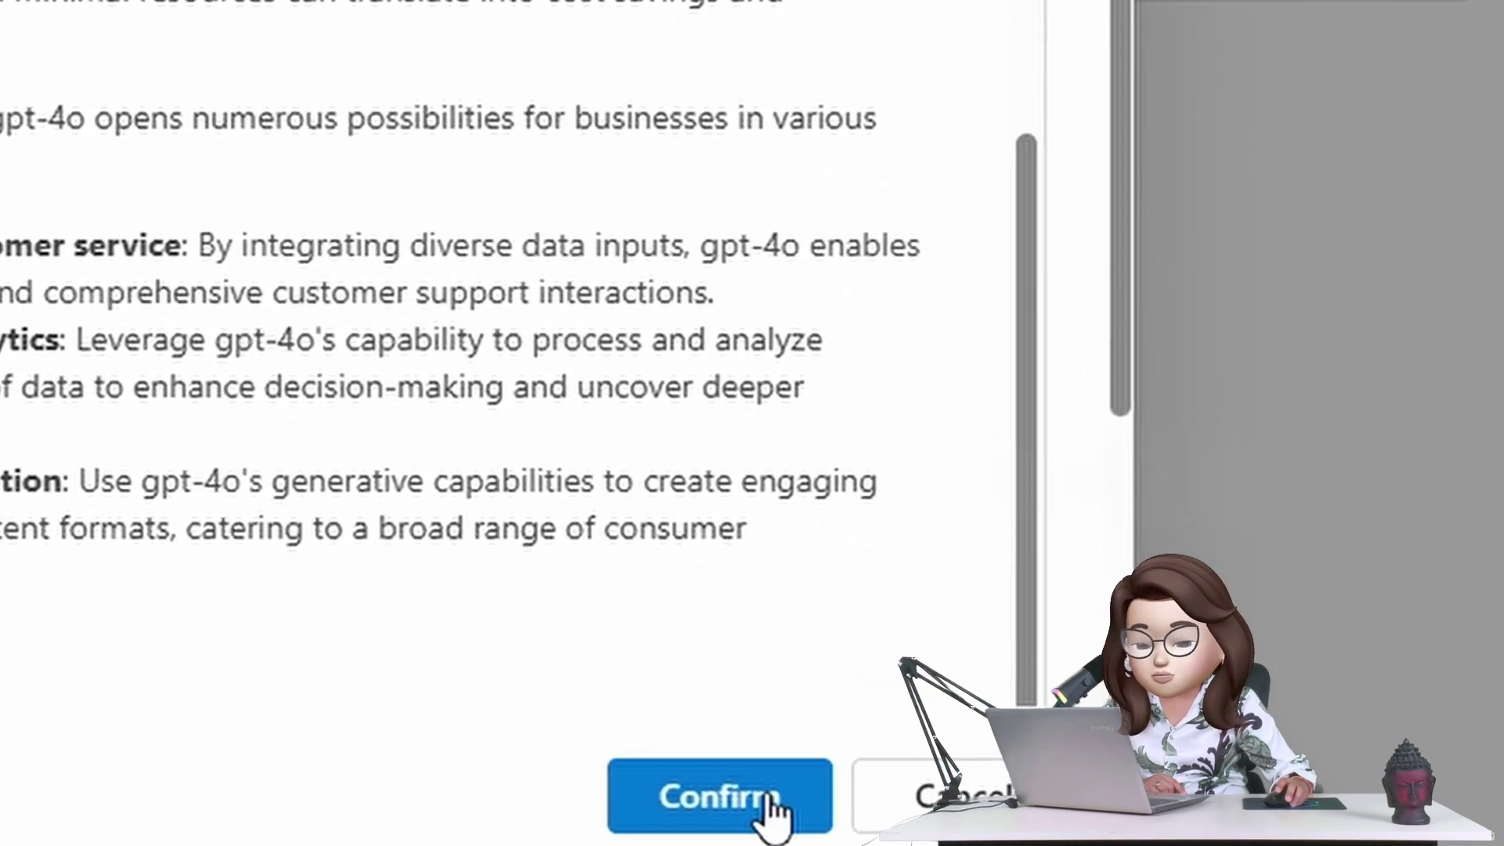
click(862, 803)
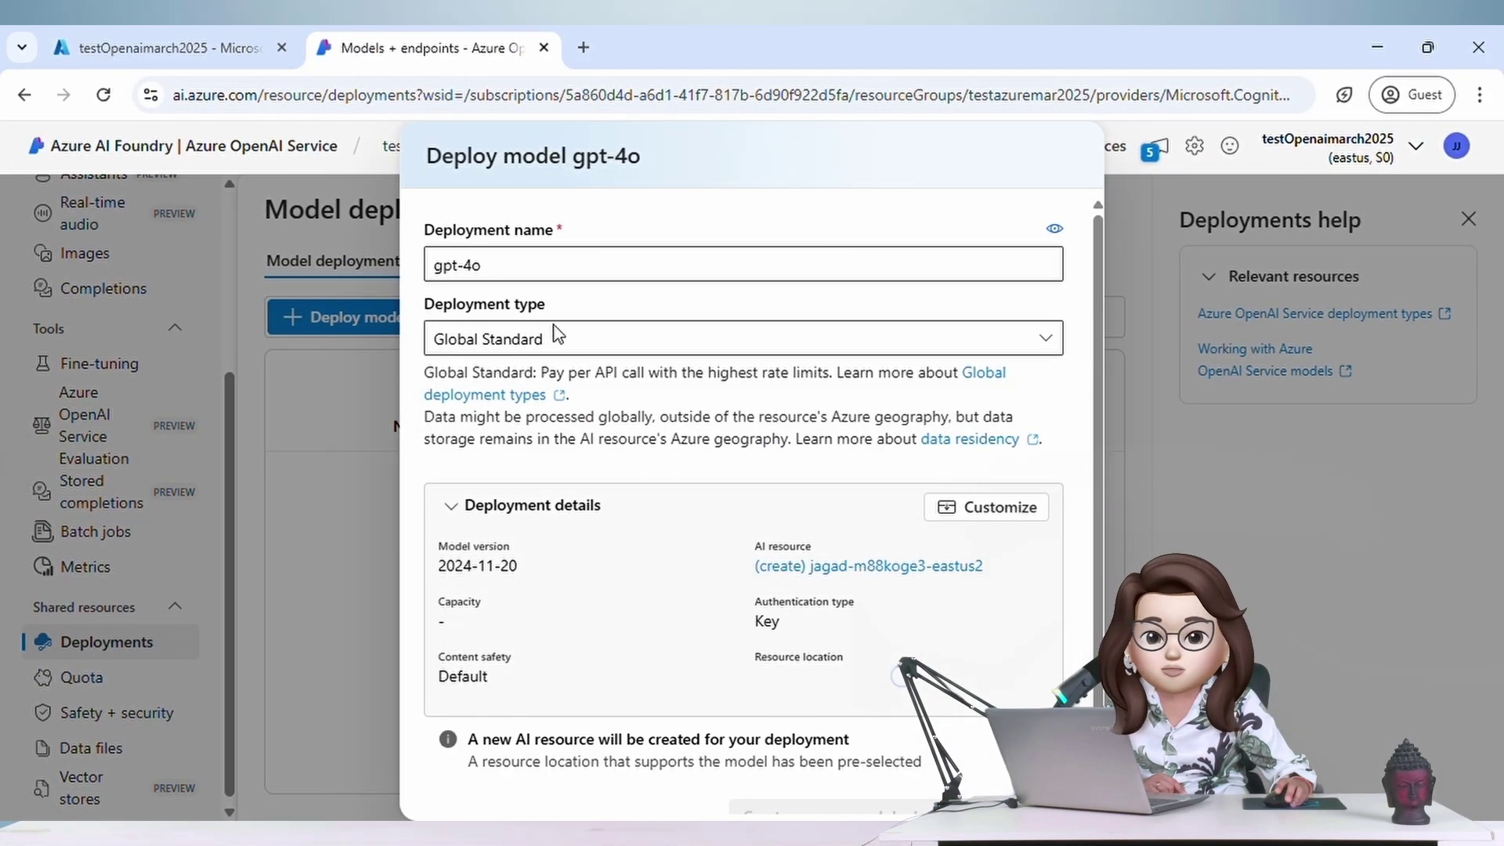
Step: Keep the deployment name gpt-4o, select the Global Standard deployment type, and create the resource and deploy the model
click(581, 345)
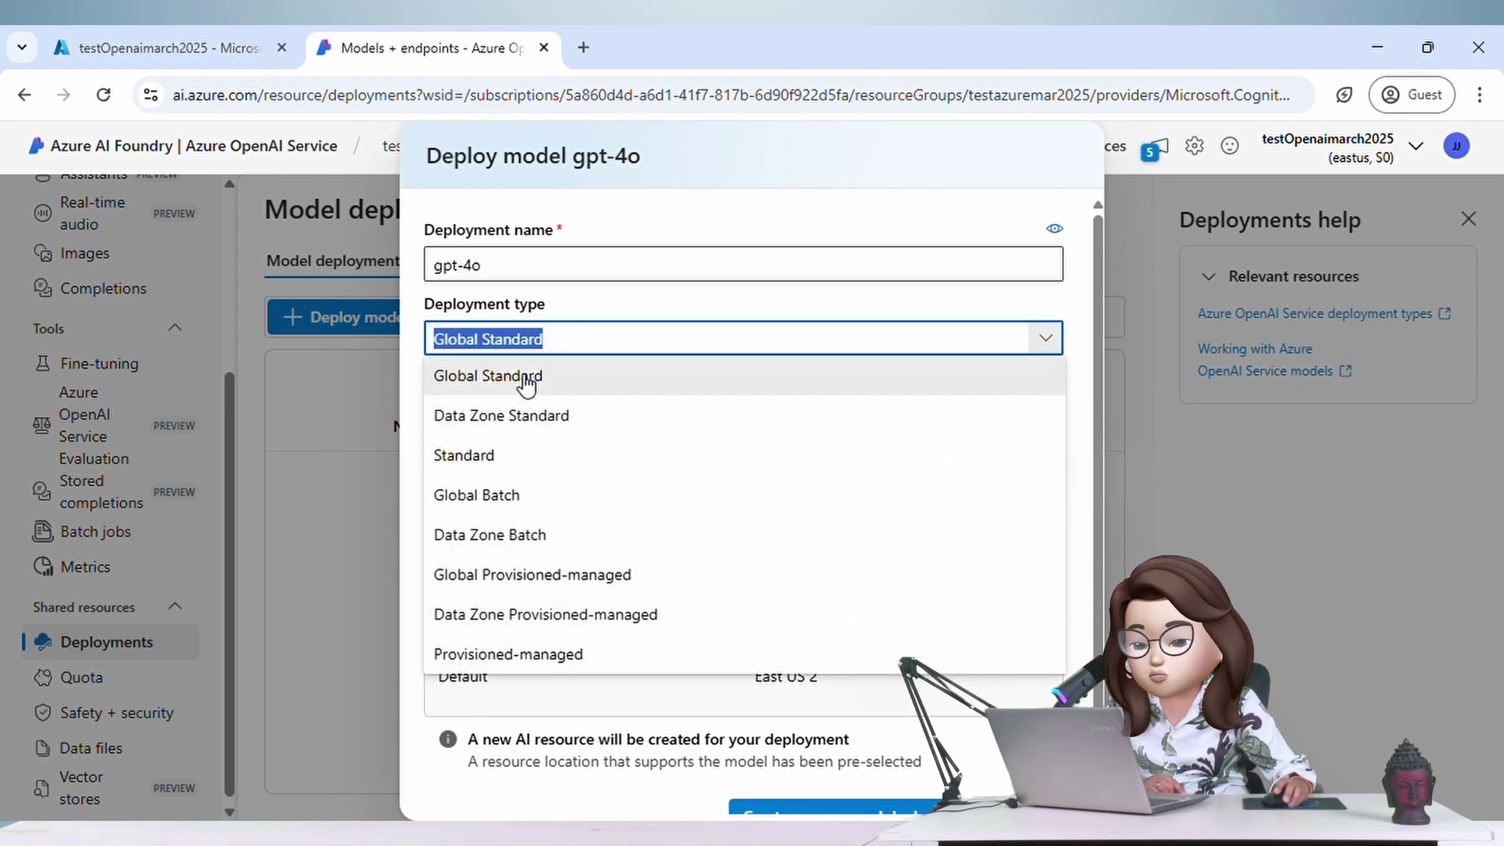
click(521, 376)
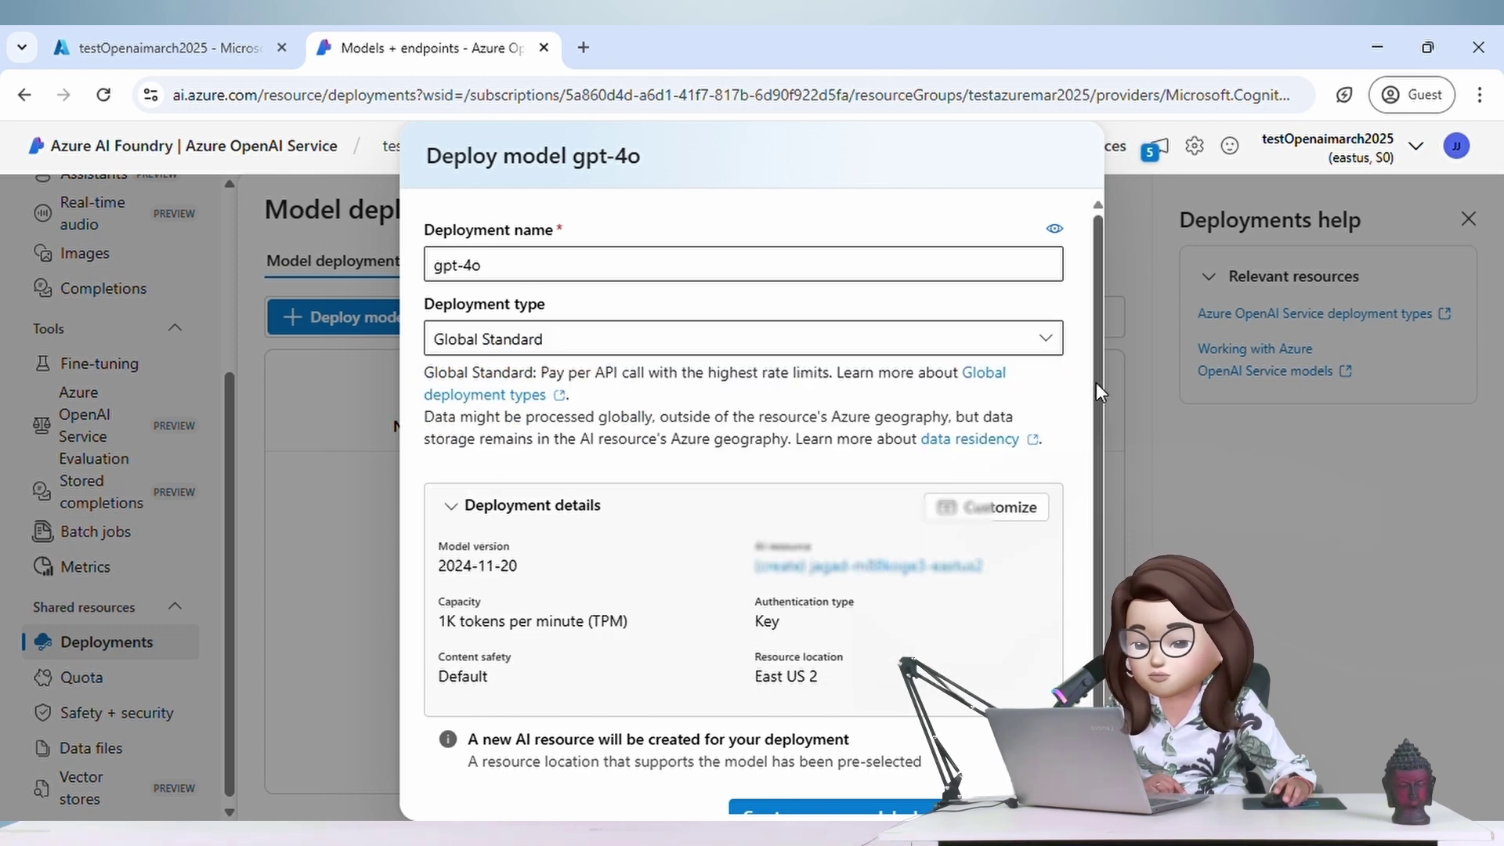
scroll(525, 321, down, 1)
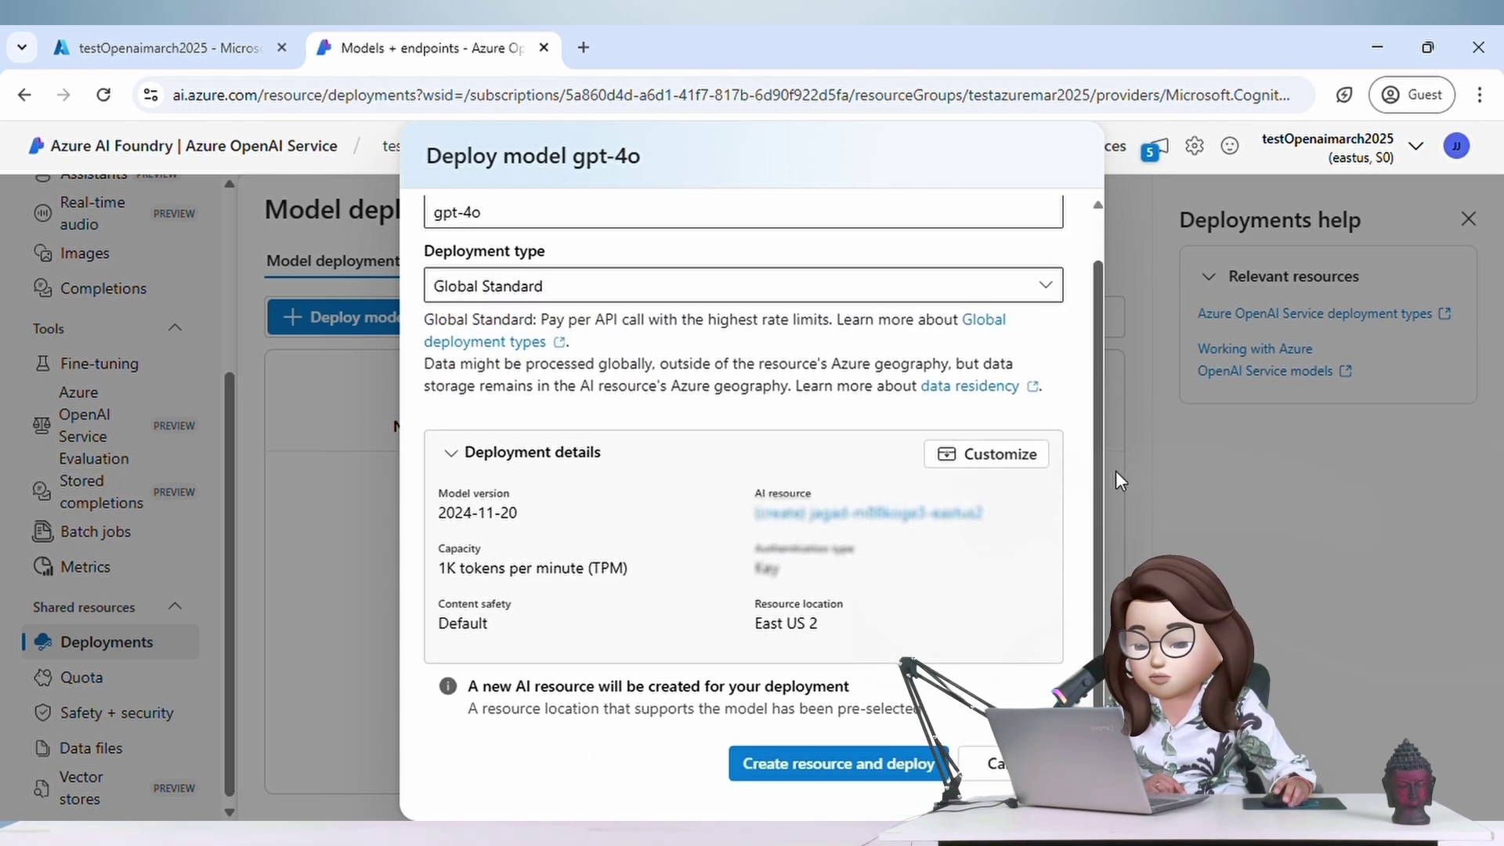
click(791, 765)
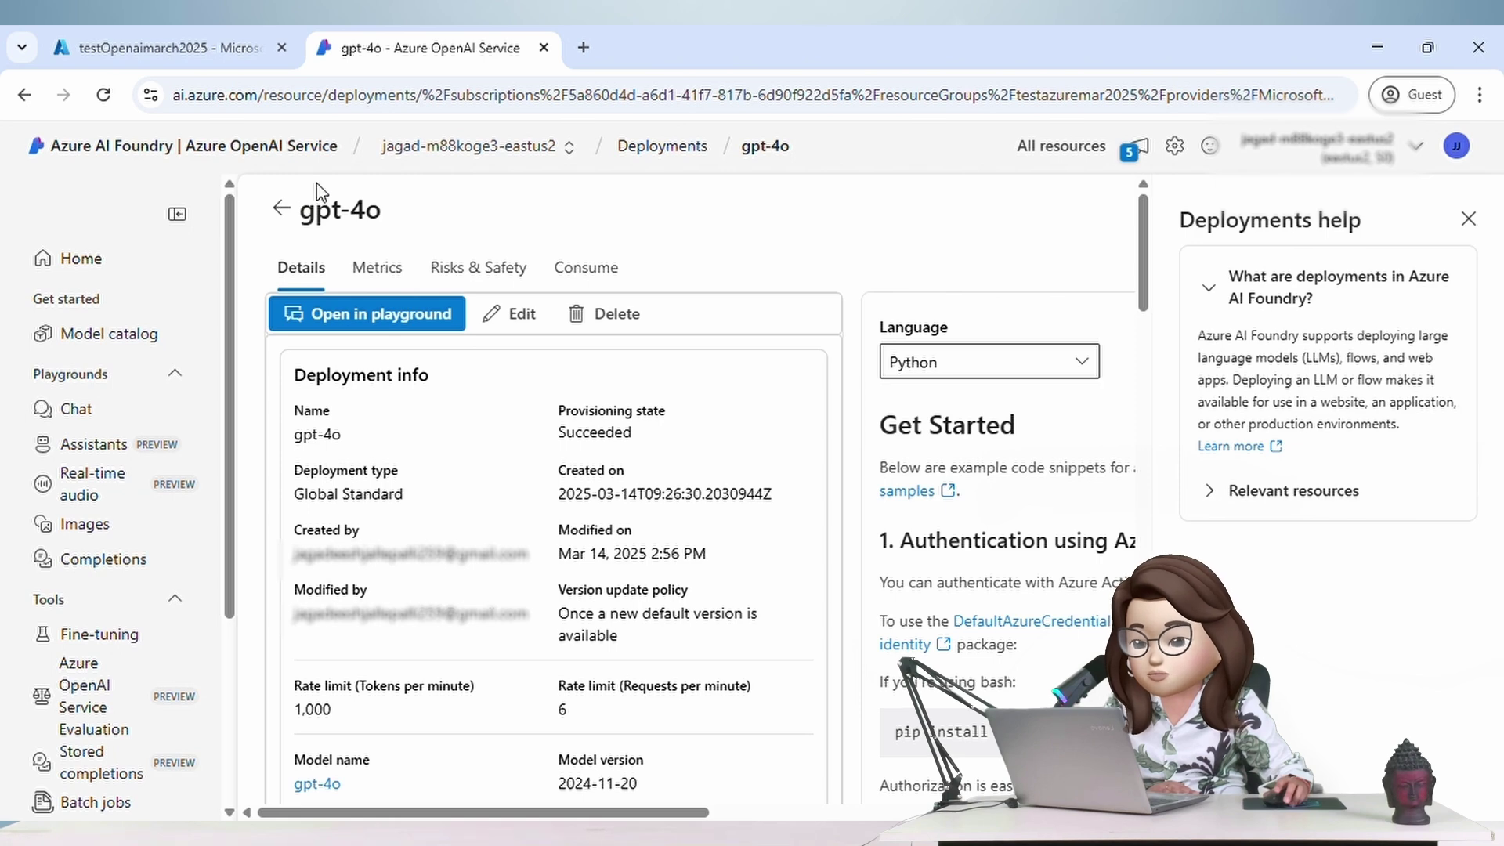
Step: Examine the gpt-4o deployment's details, its entry in the deployments list, and the service endpoint on the resource's home page
drag(557, 431, 694, 474)
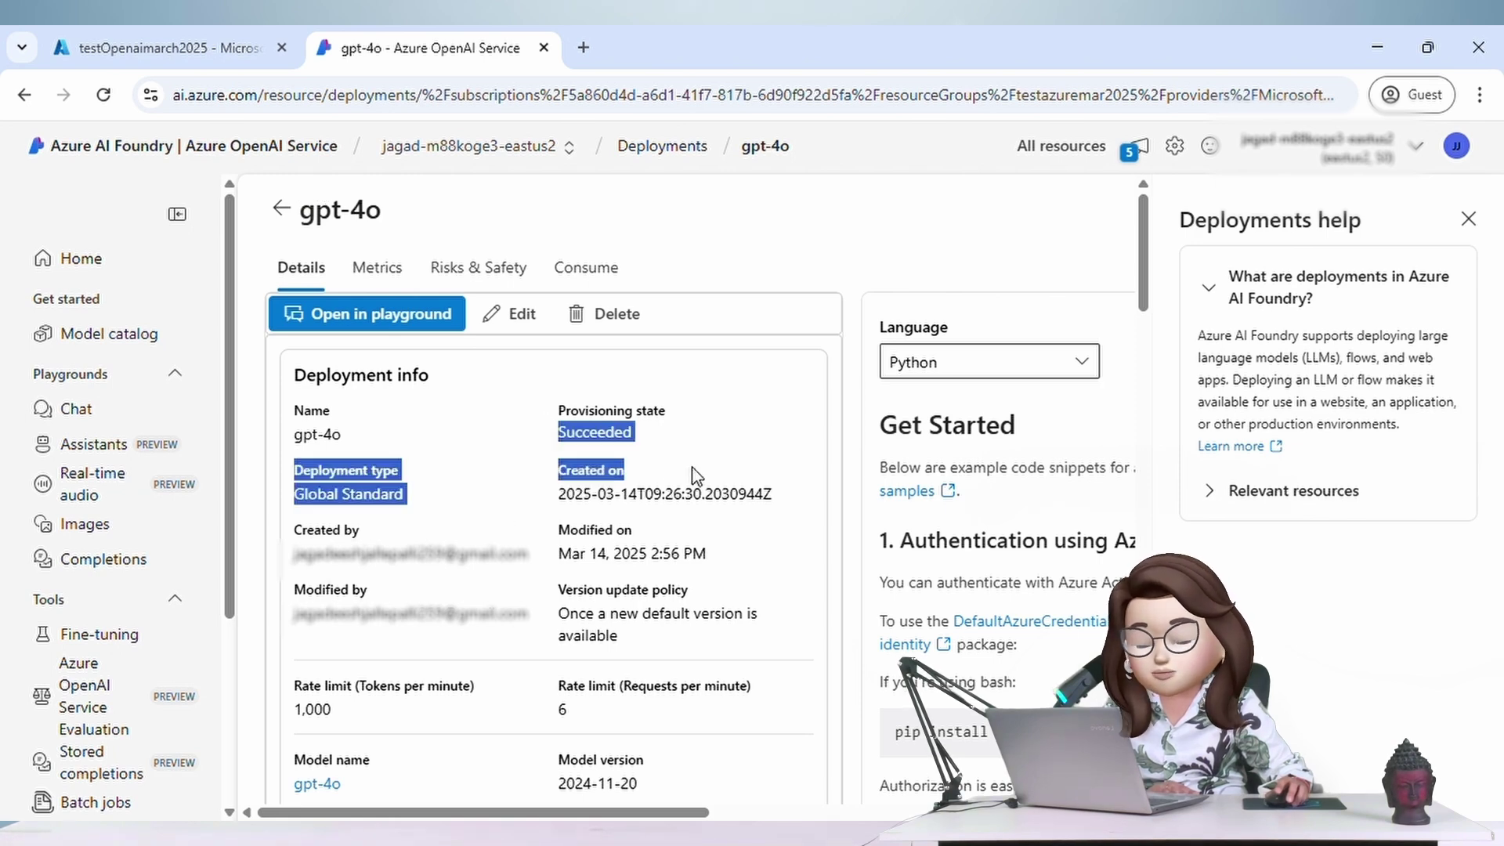
click(674, 443)
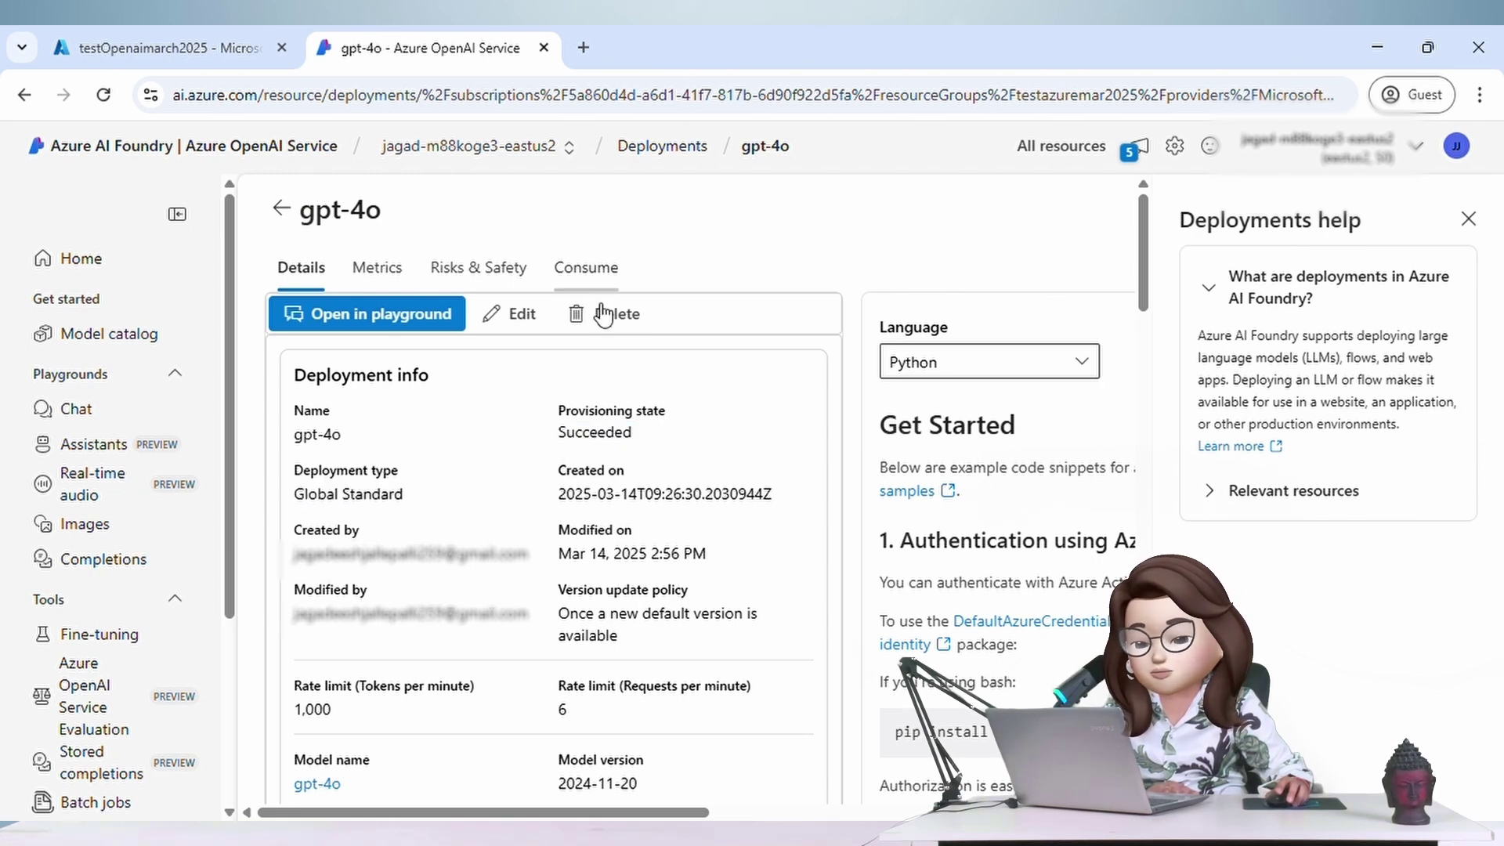
click(284, 208)
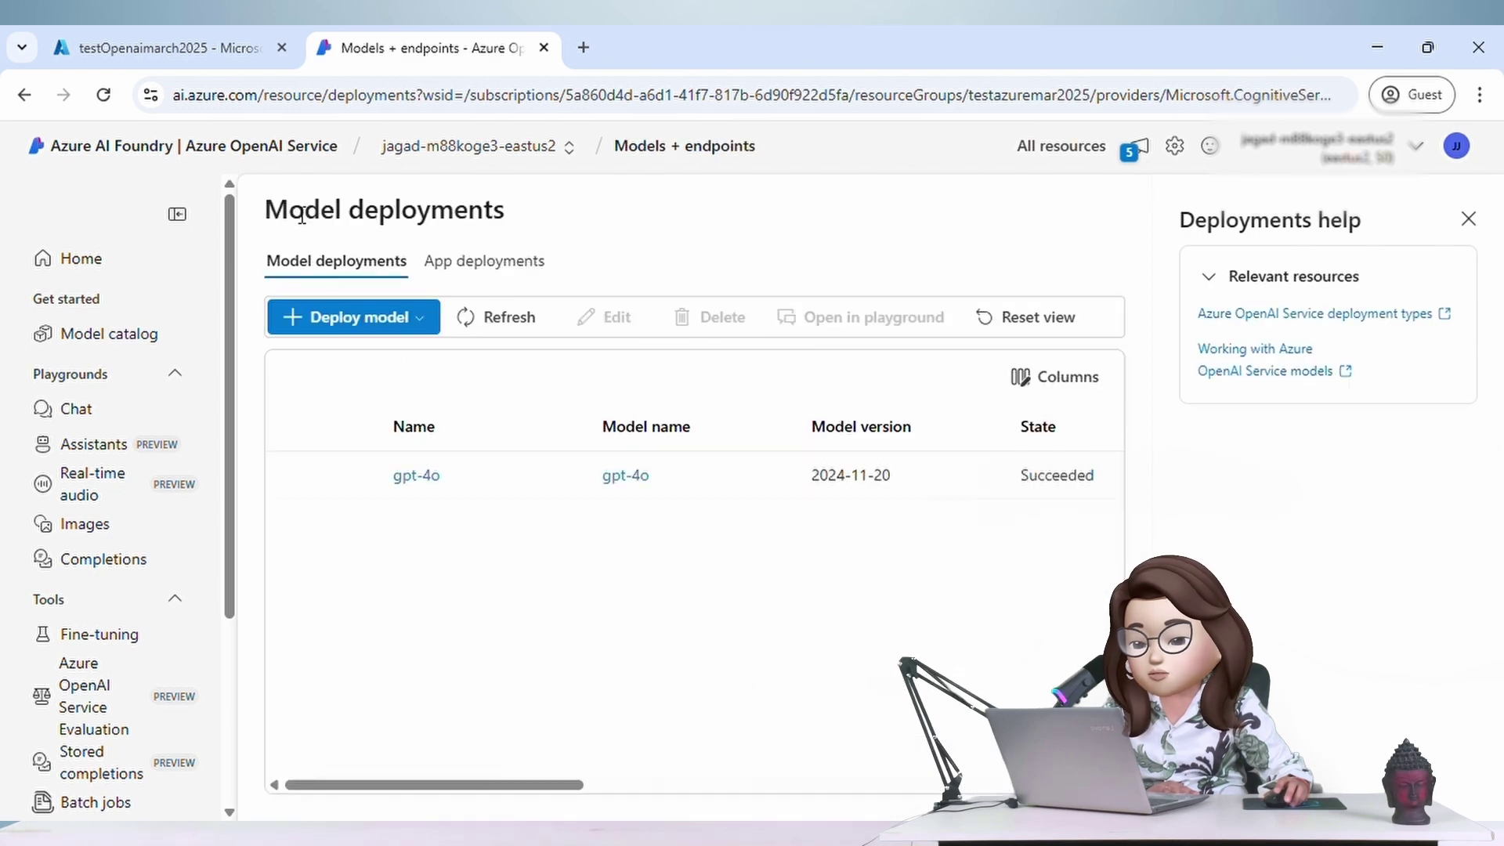
click(105, 269)
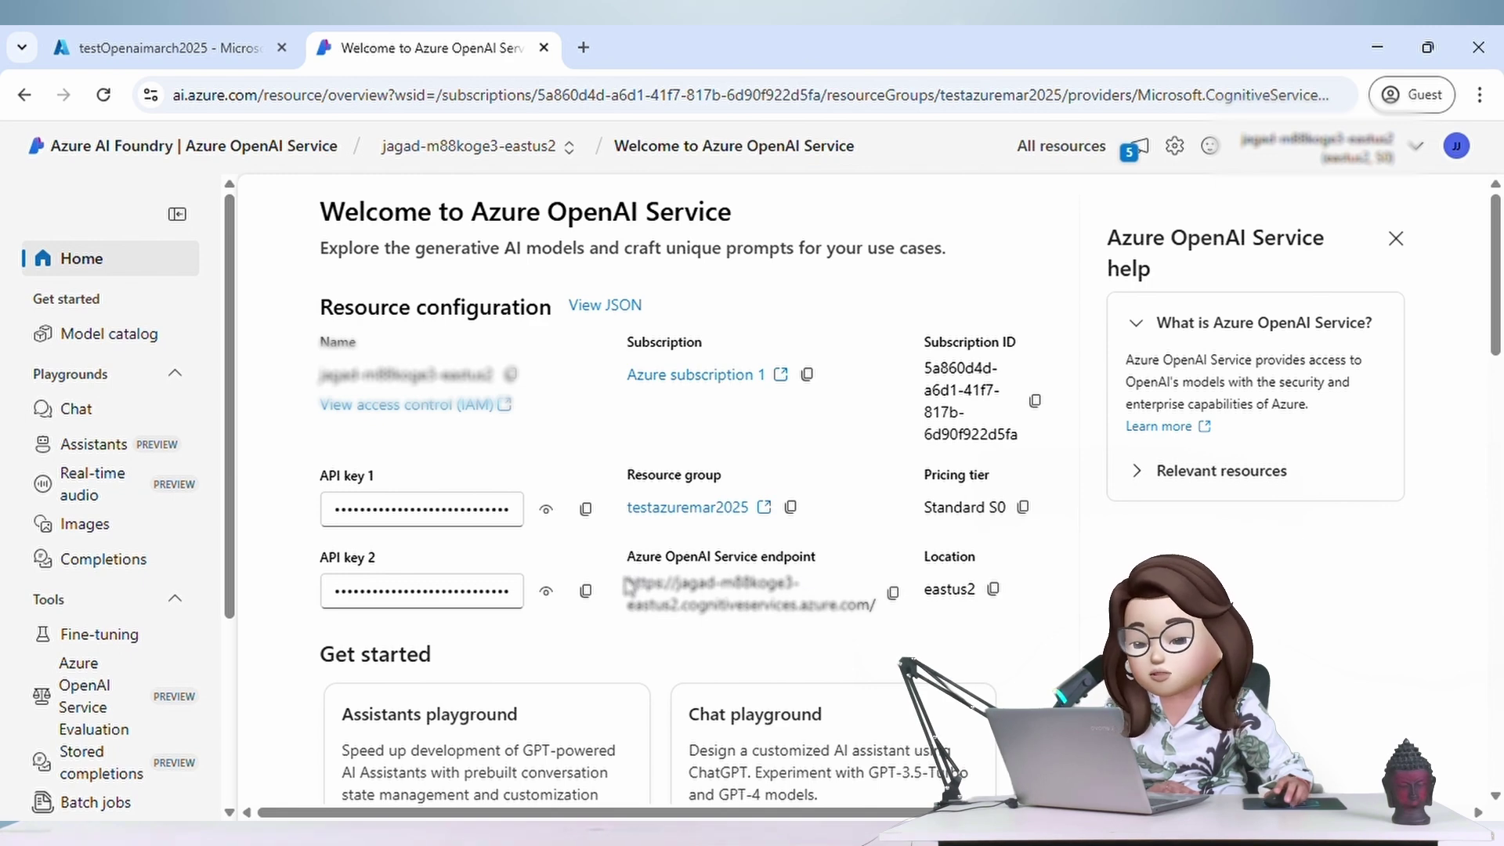
drag(638, 587, 881, 613)
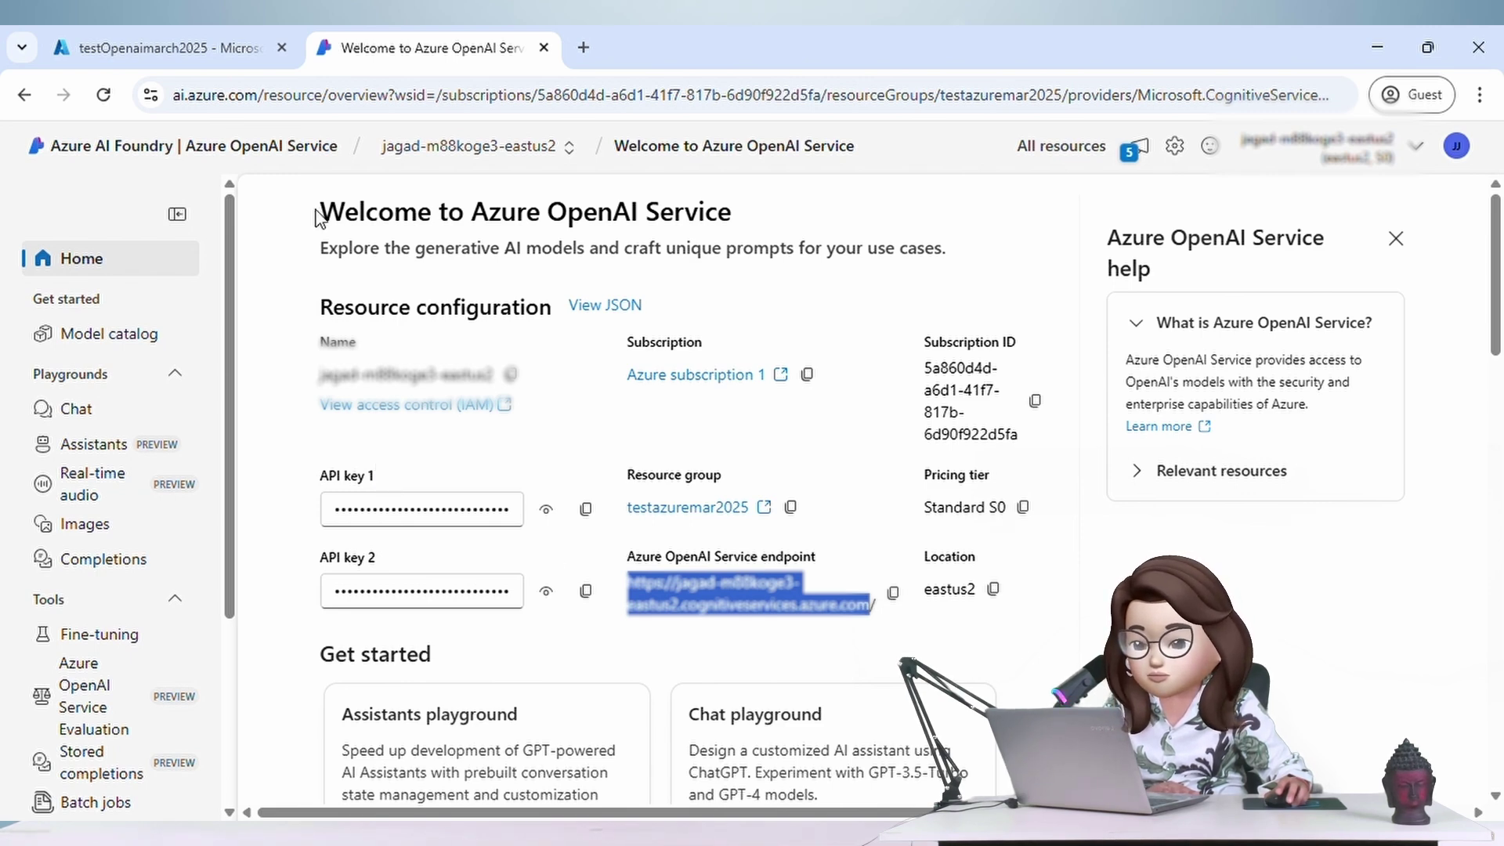
Step: Open the Chat playground and send the gpt-4o deployment the query "Help me with the paris travel guide"
click(116, 413)
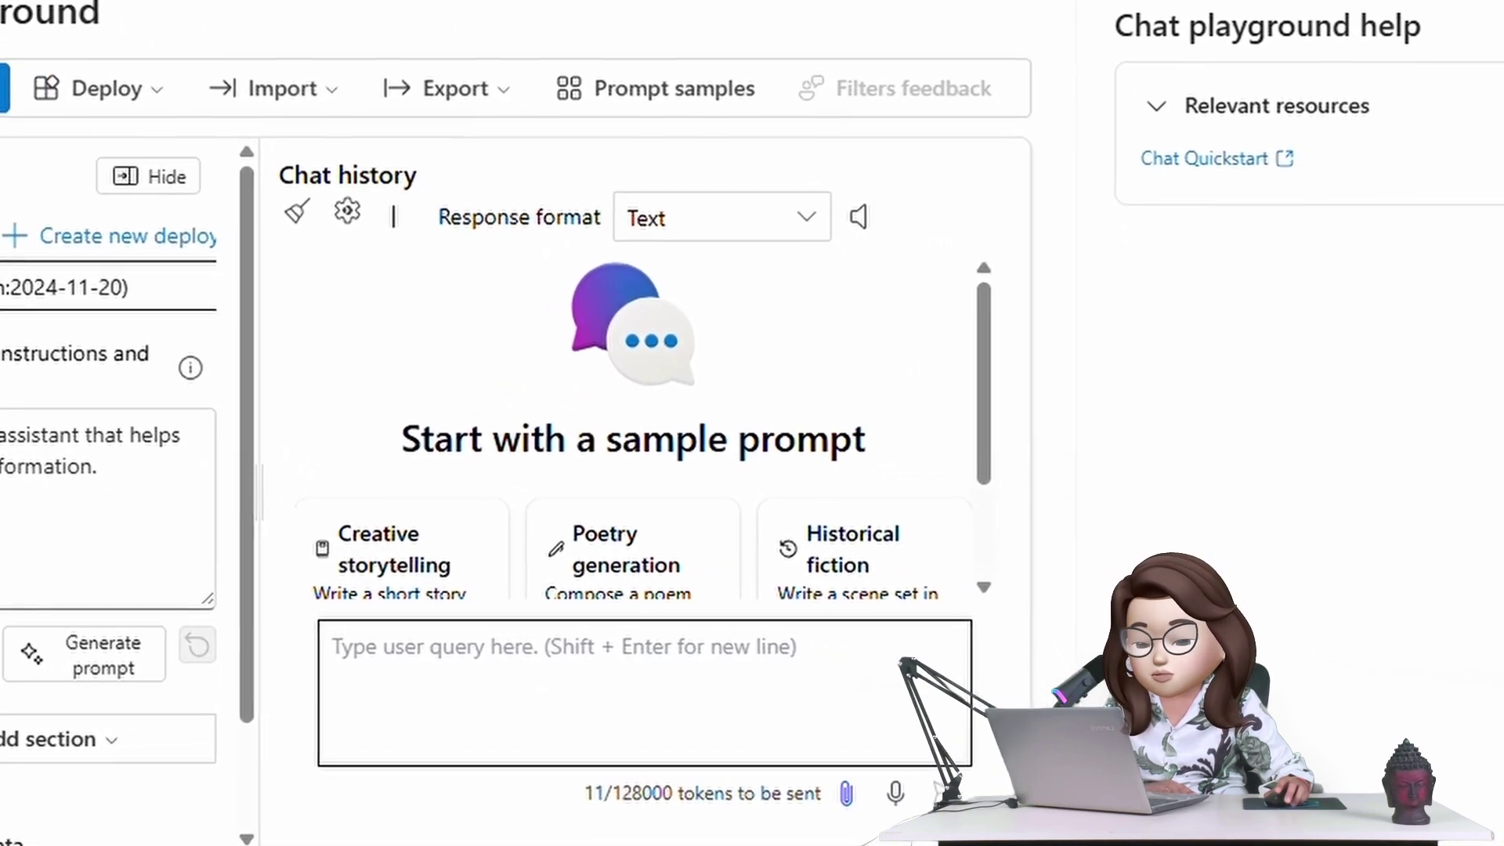
click(509, 671)
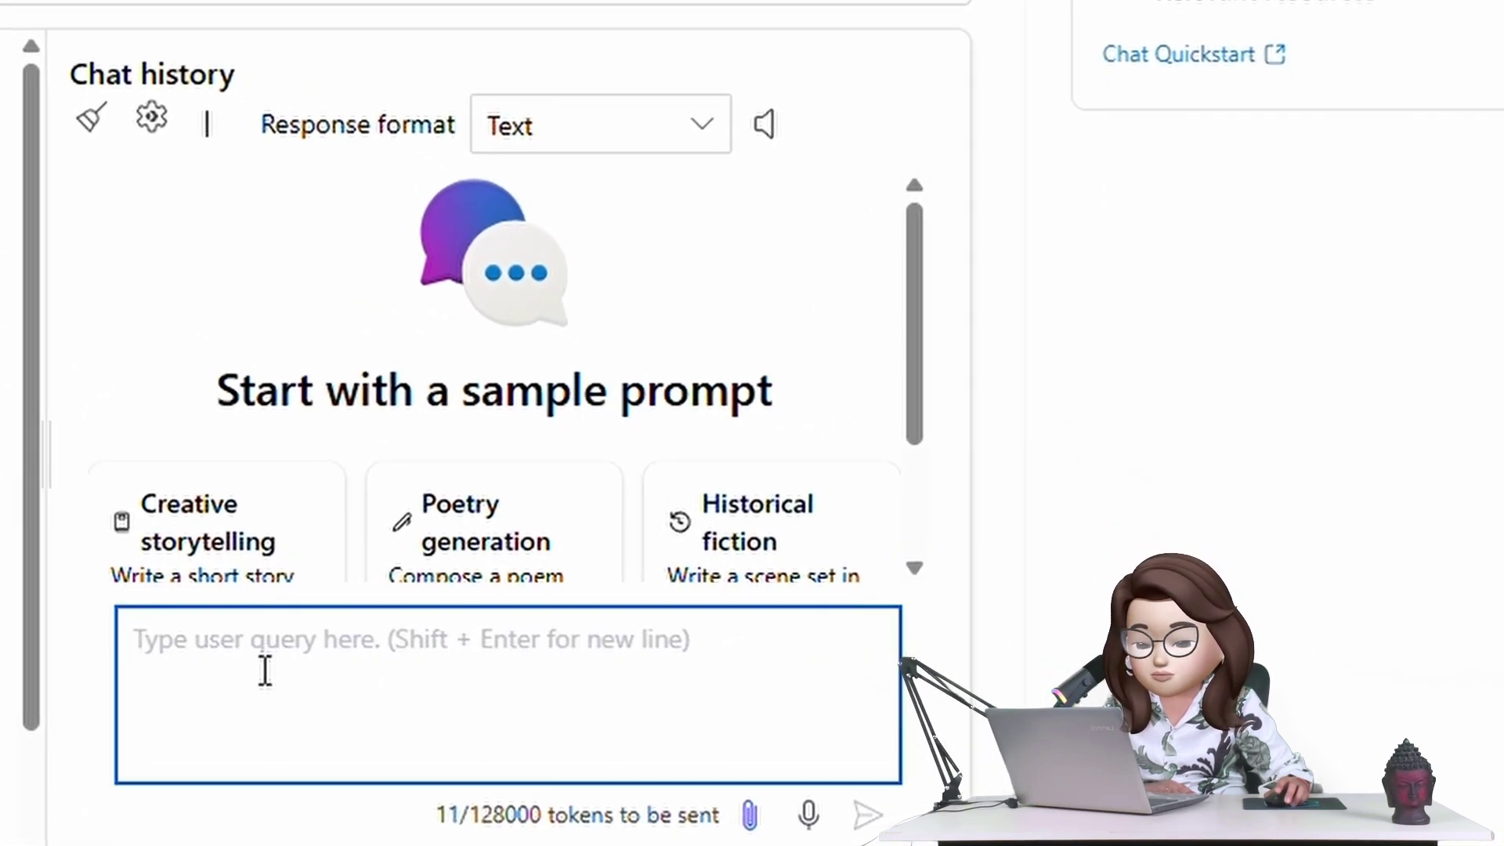
text(Hel)
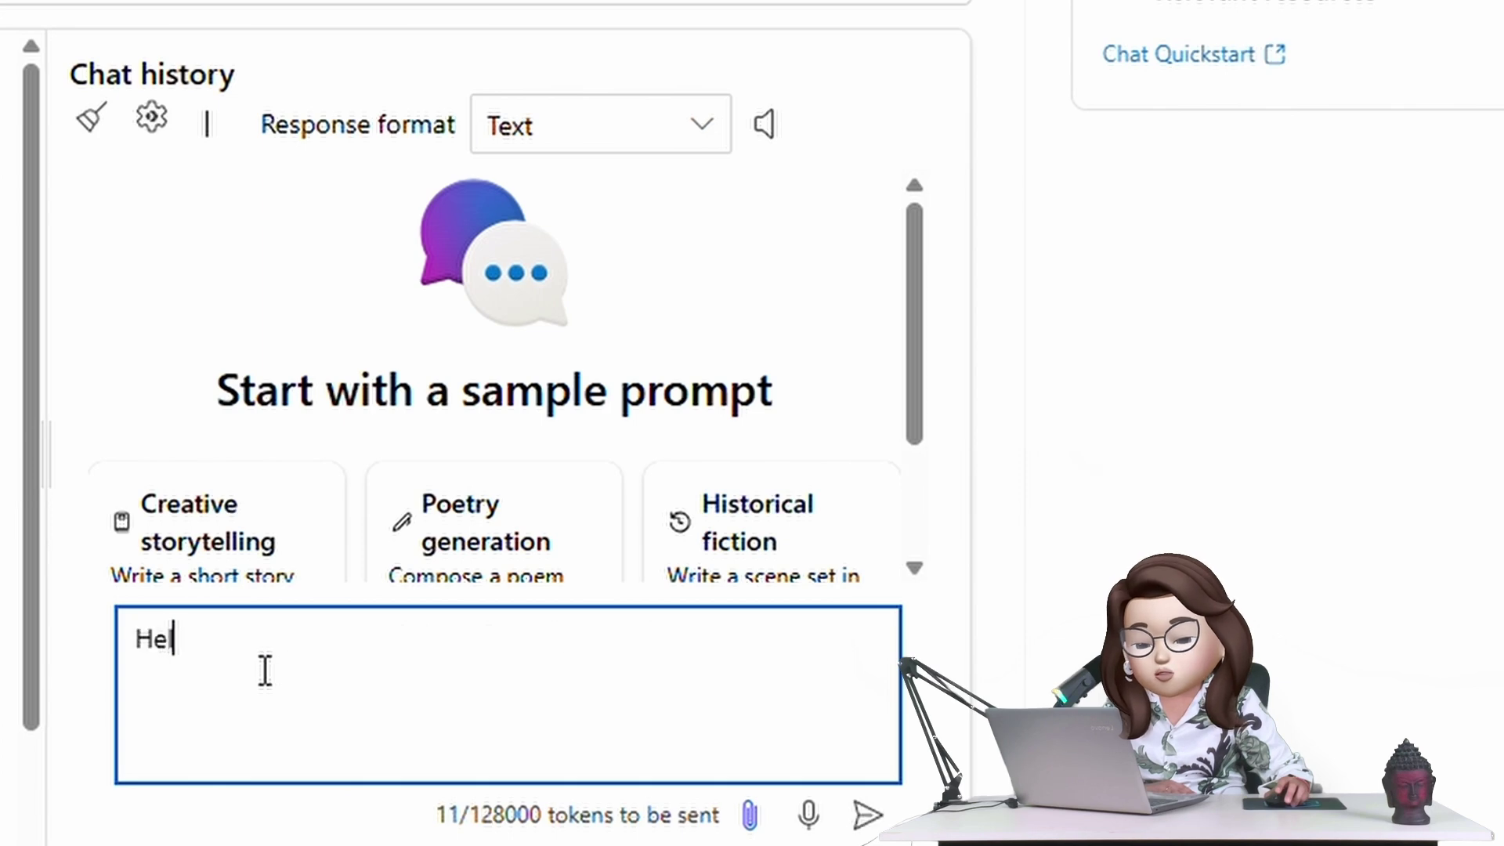
text(p me with )
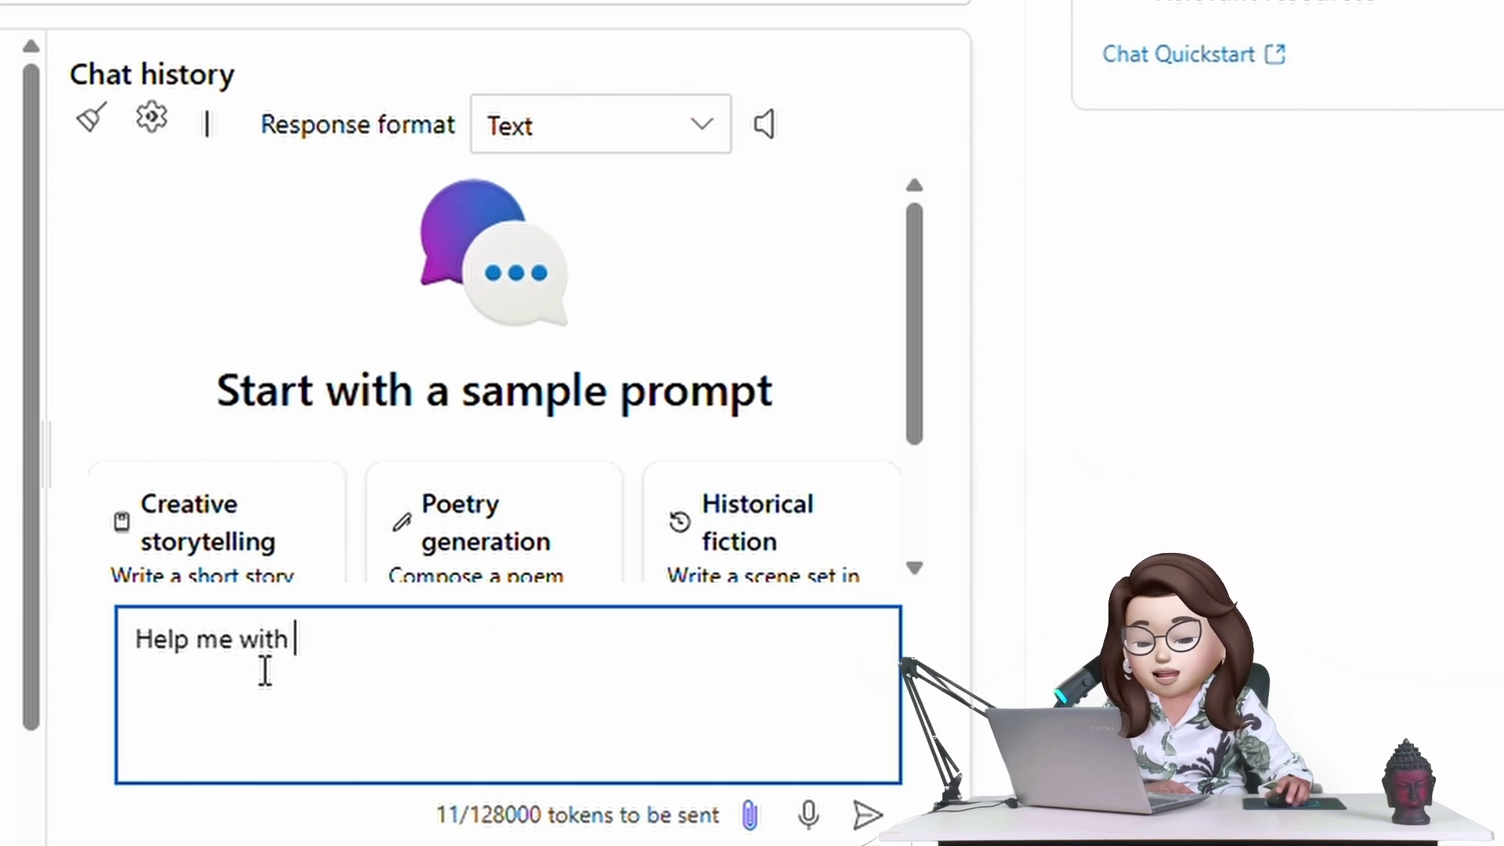
text(the paris )
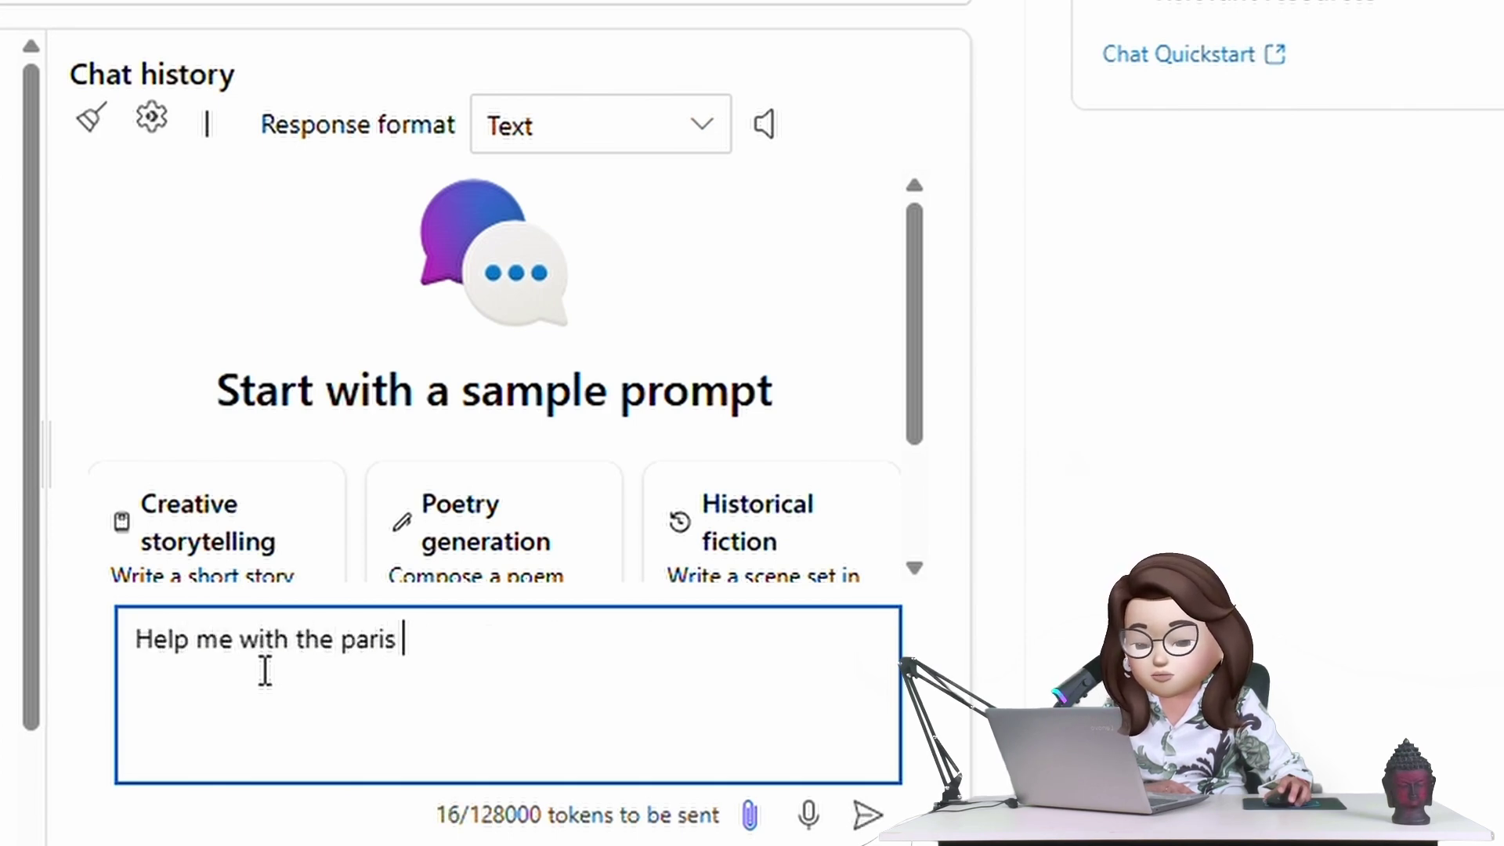
text(travel guide)
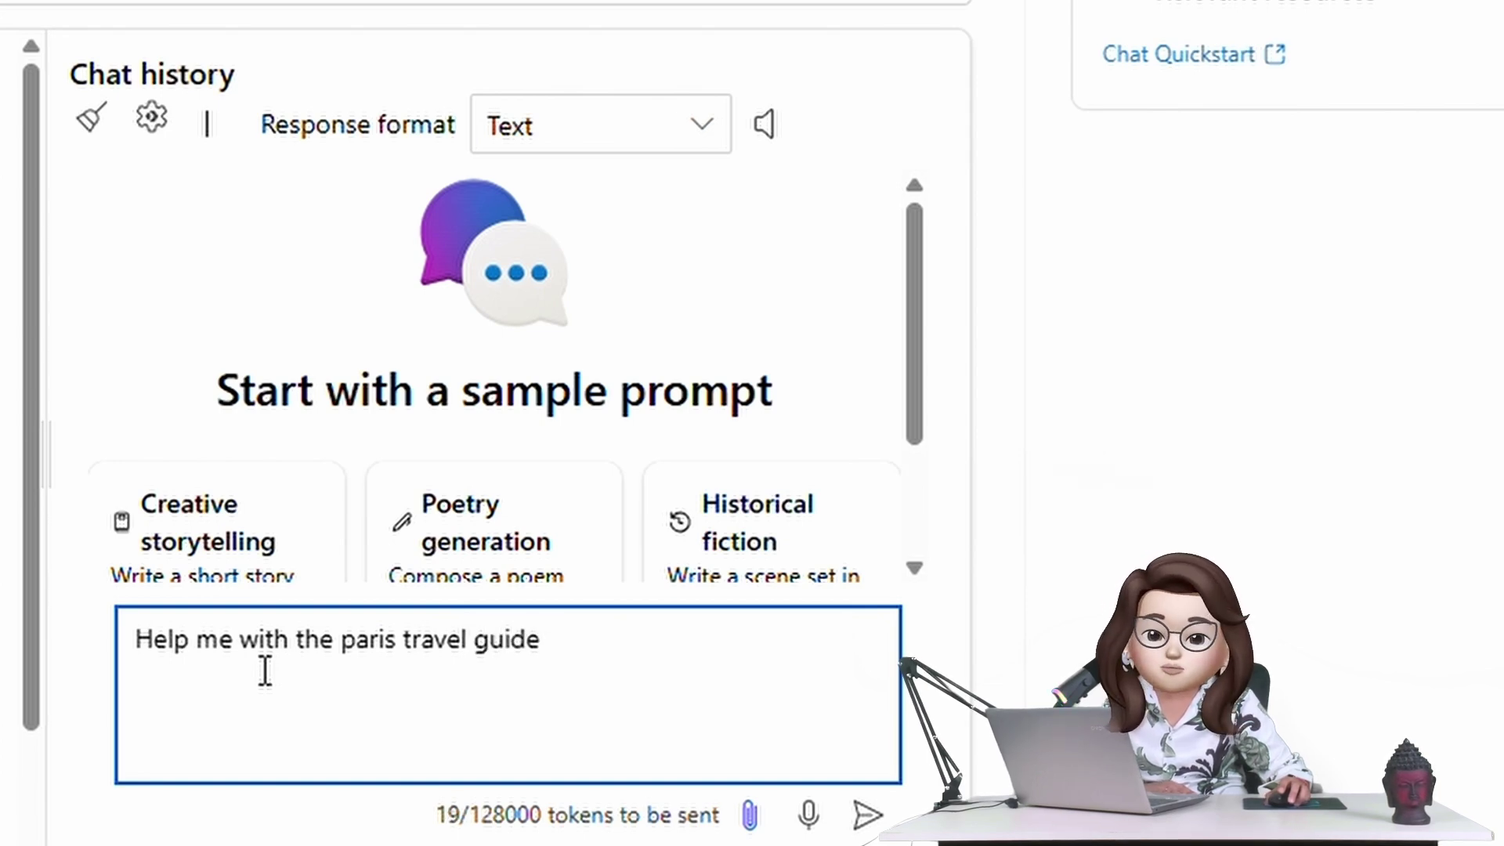
key(Return)
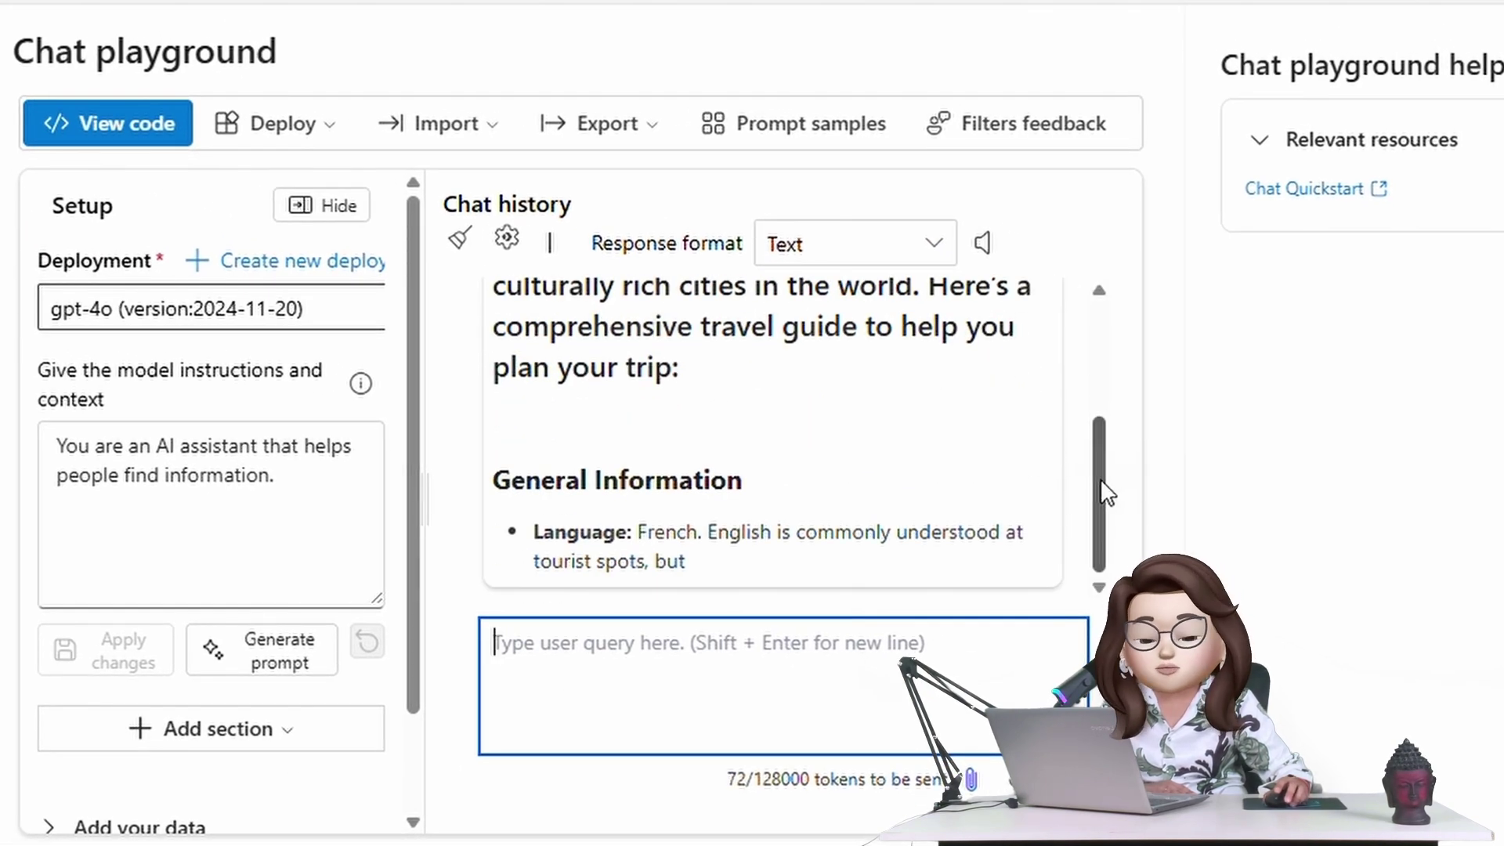
Step: Read through the generated Paris travel guide in the chat history, from its introduction to the accommodation section
drag(1101, 477, 1097, 365)
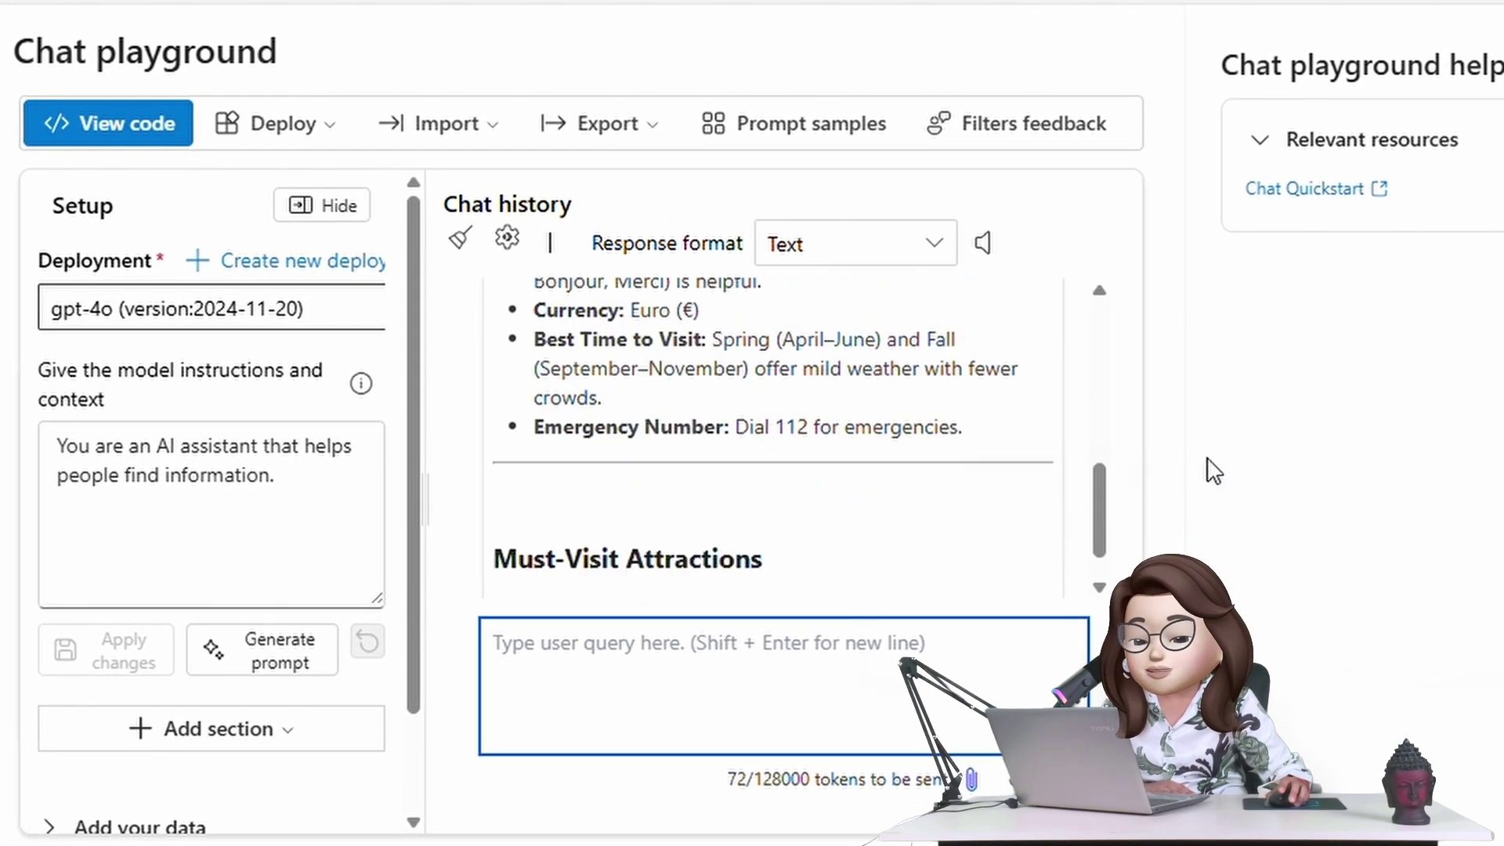
scroll(971, 380, up, 5)
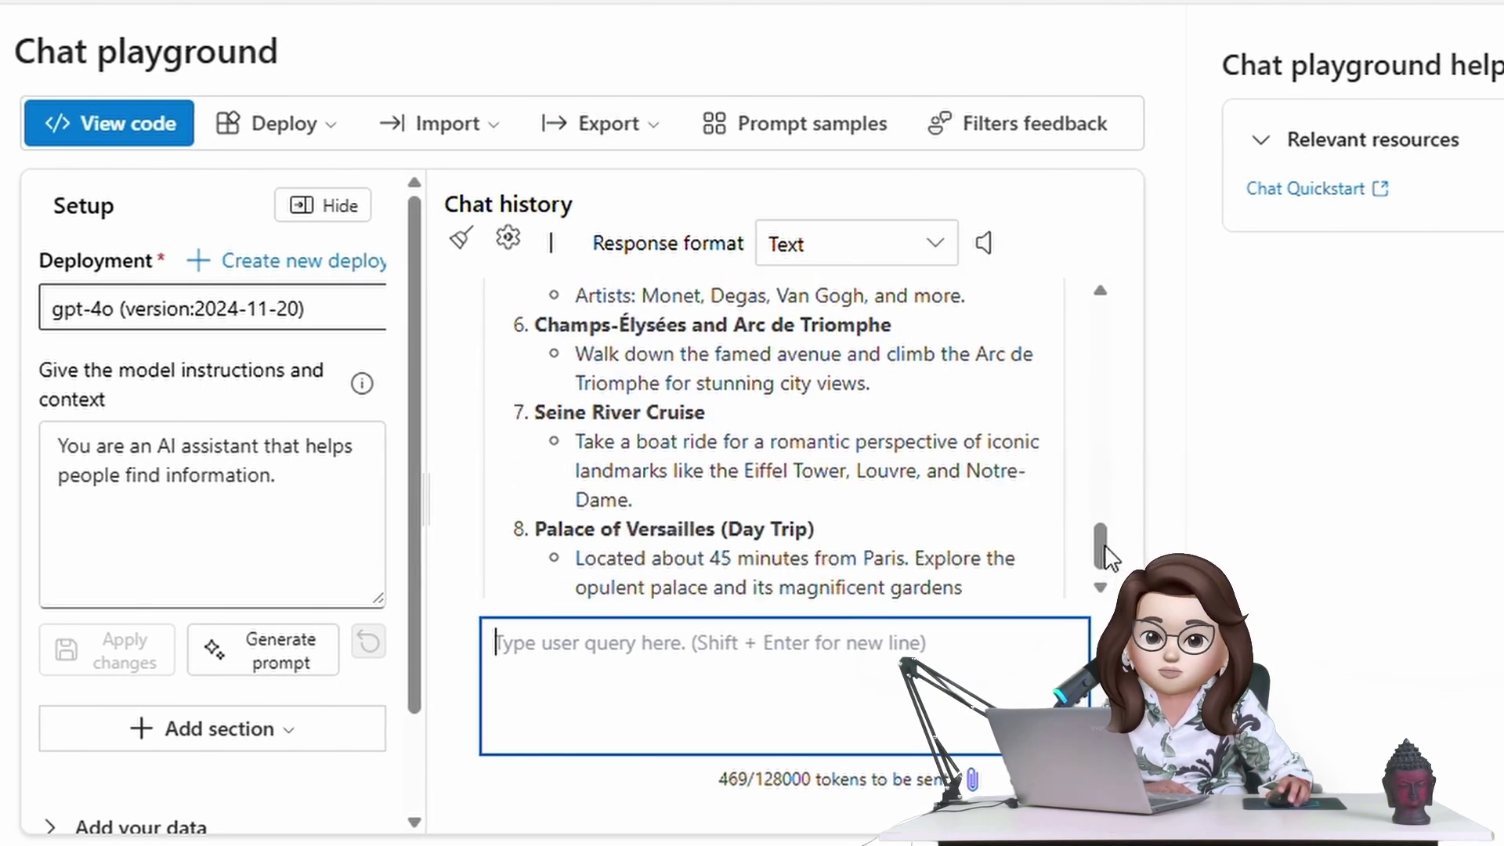
drag(1105, 543, 1060, 289)
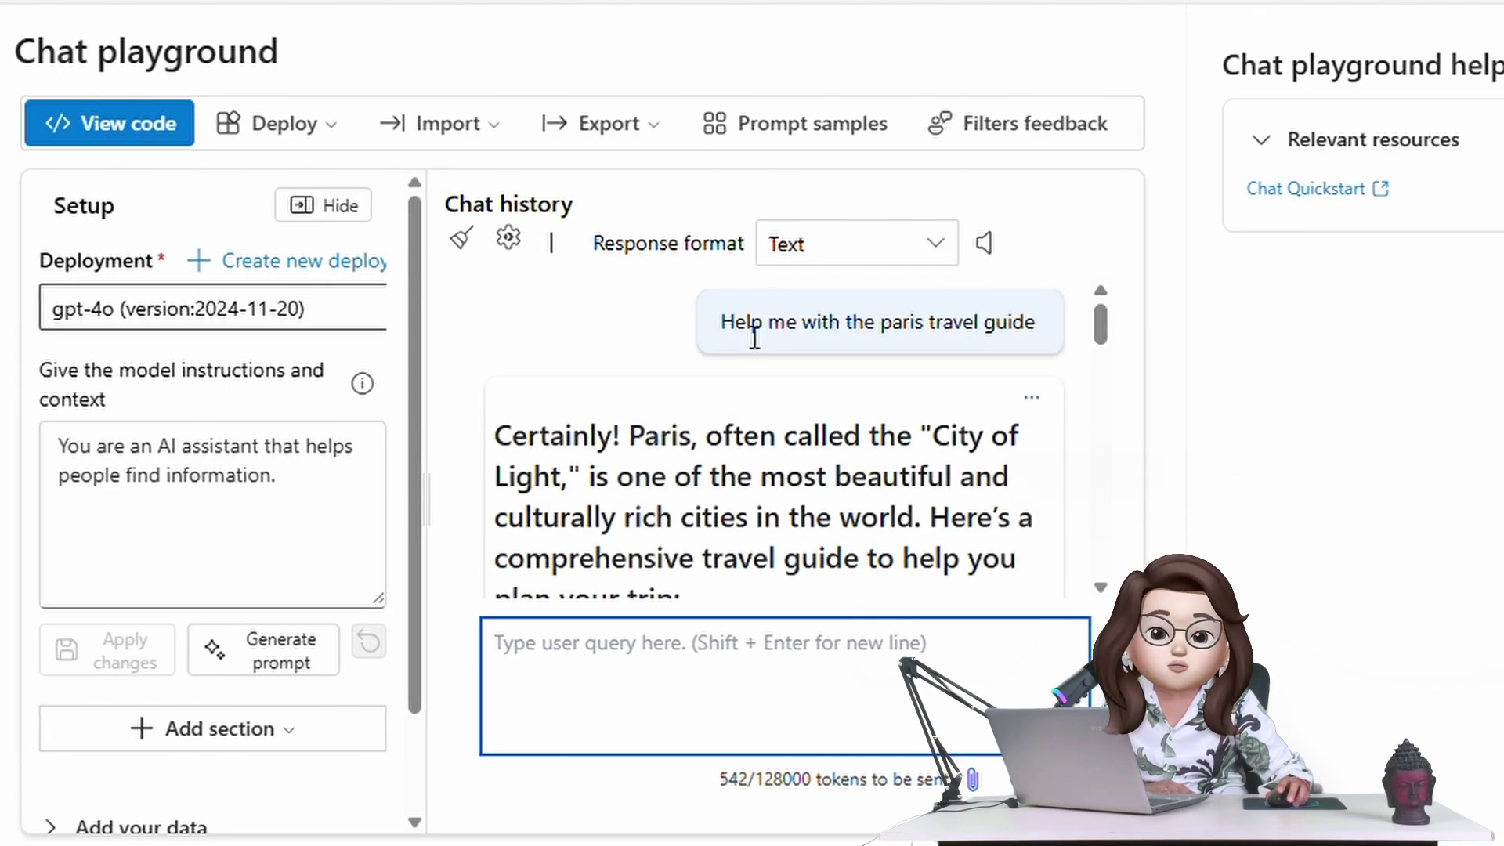
scroll(1021, 335, down, 5)
scroll(1042, 337, down, 10)
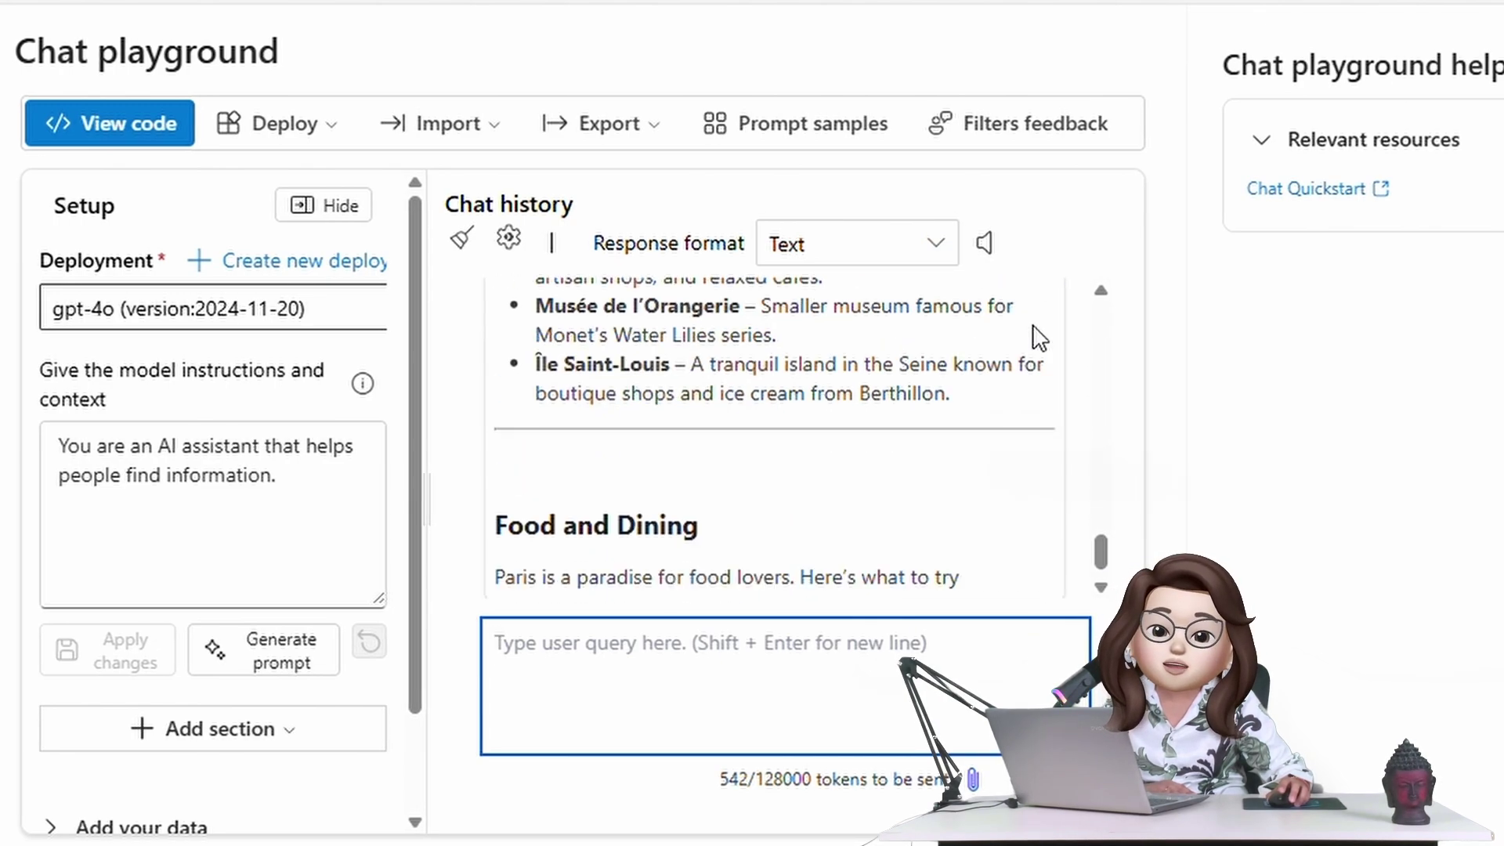
scroll(1037, 335, down, 2)
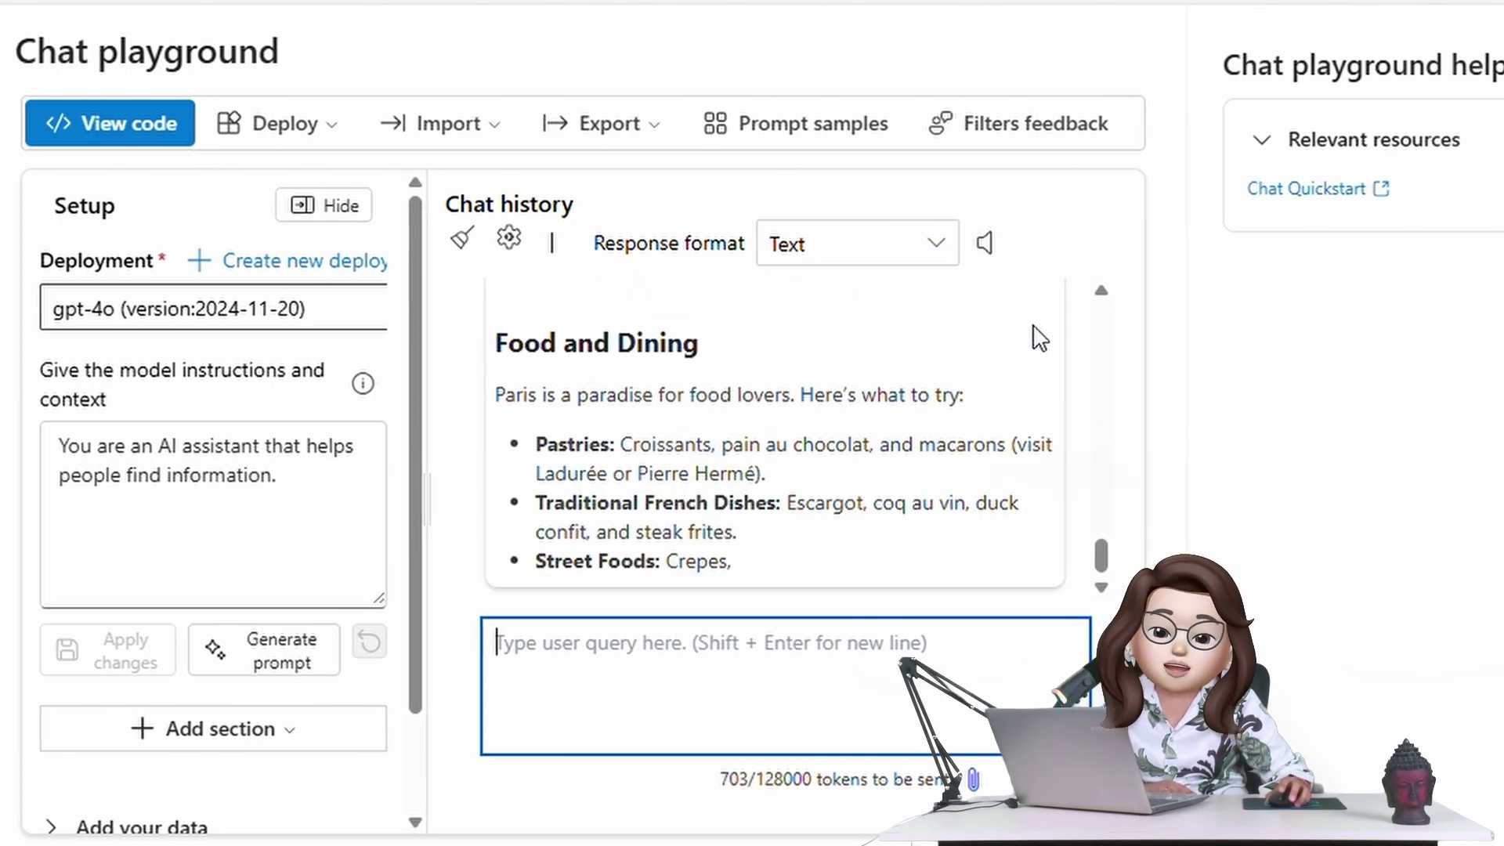
scroll(1037, 335, down, 2)
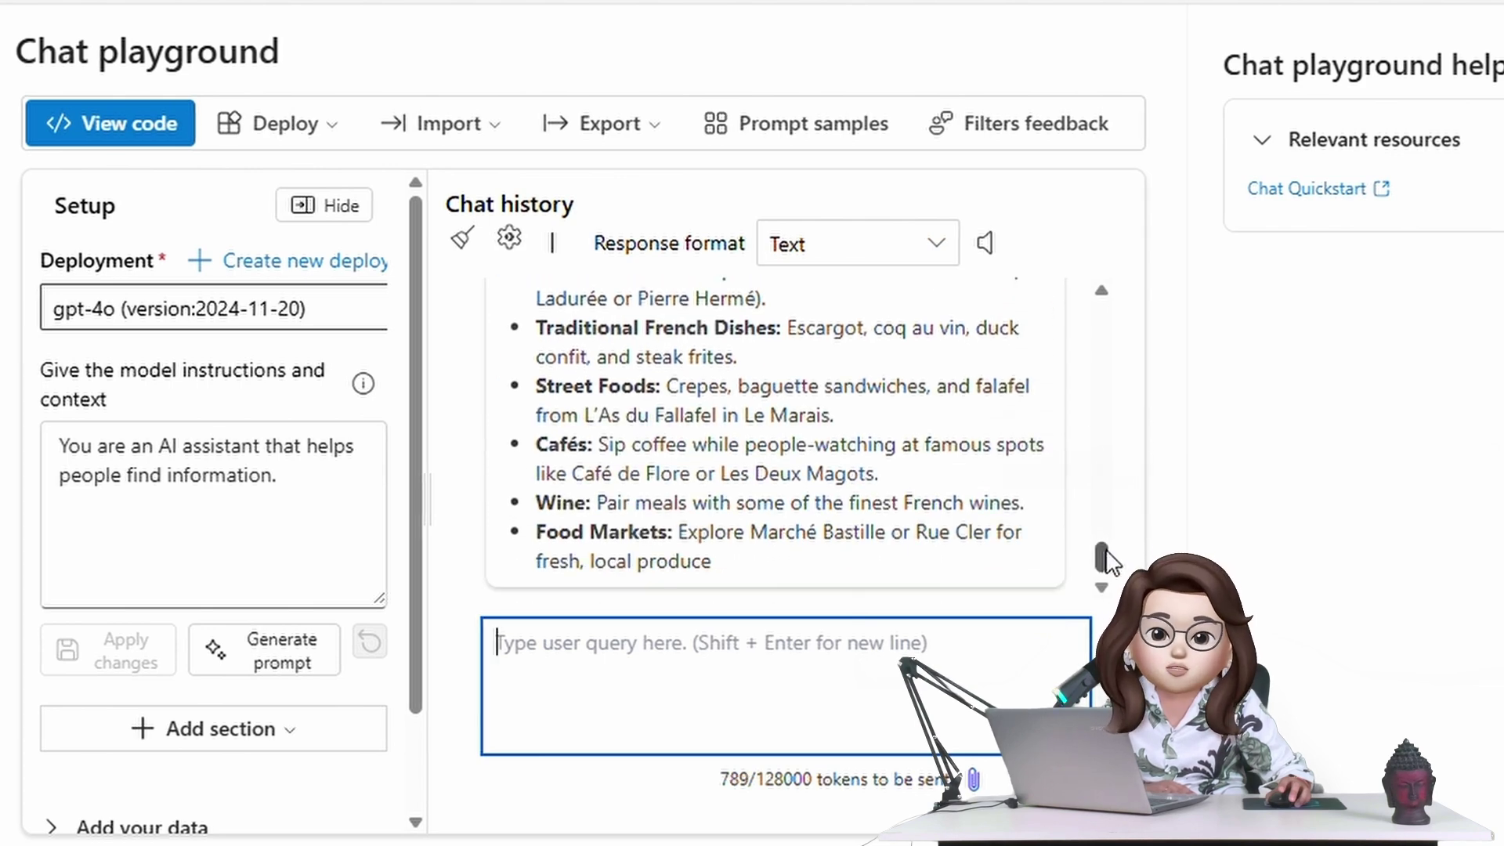
scroll(688, 361, down, 4)
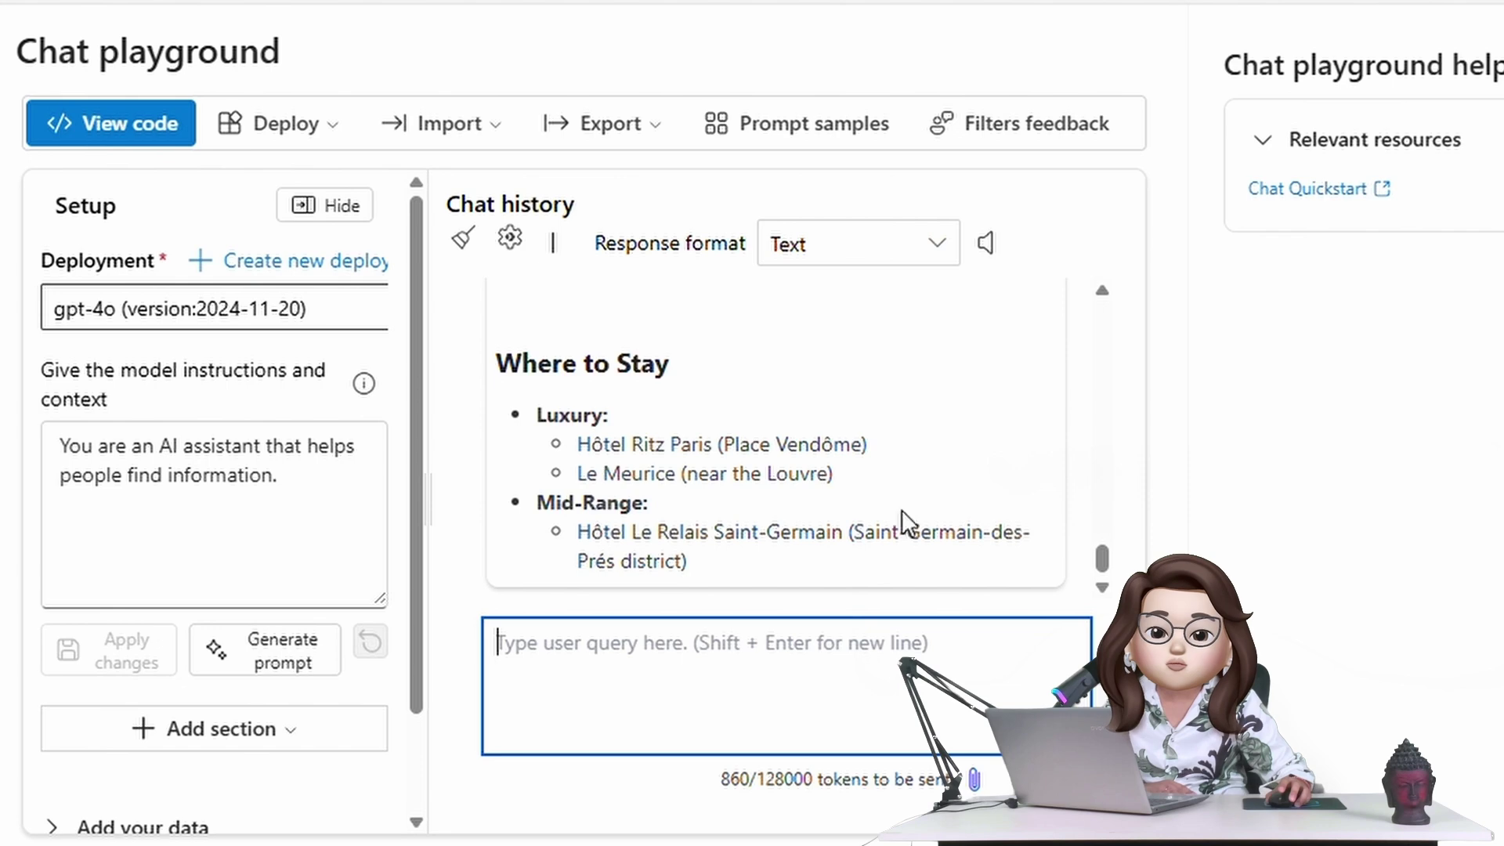
drag(1107, 568, 1017, 290)
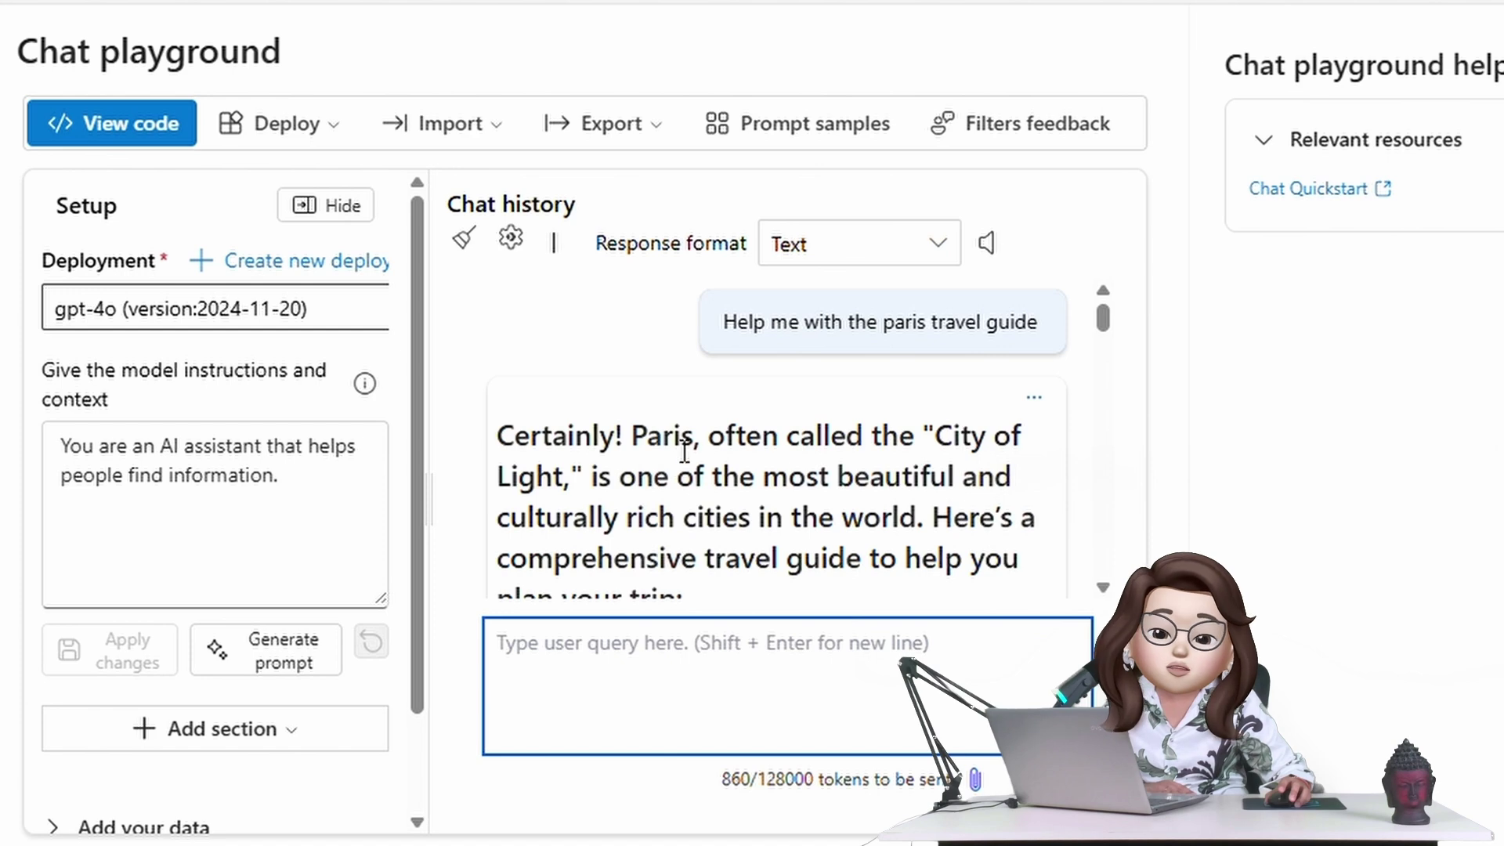
drag(1100, 312, 1103, 343)
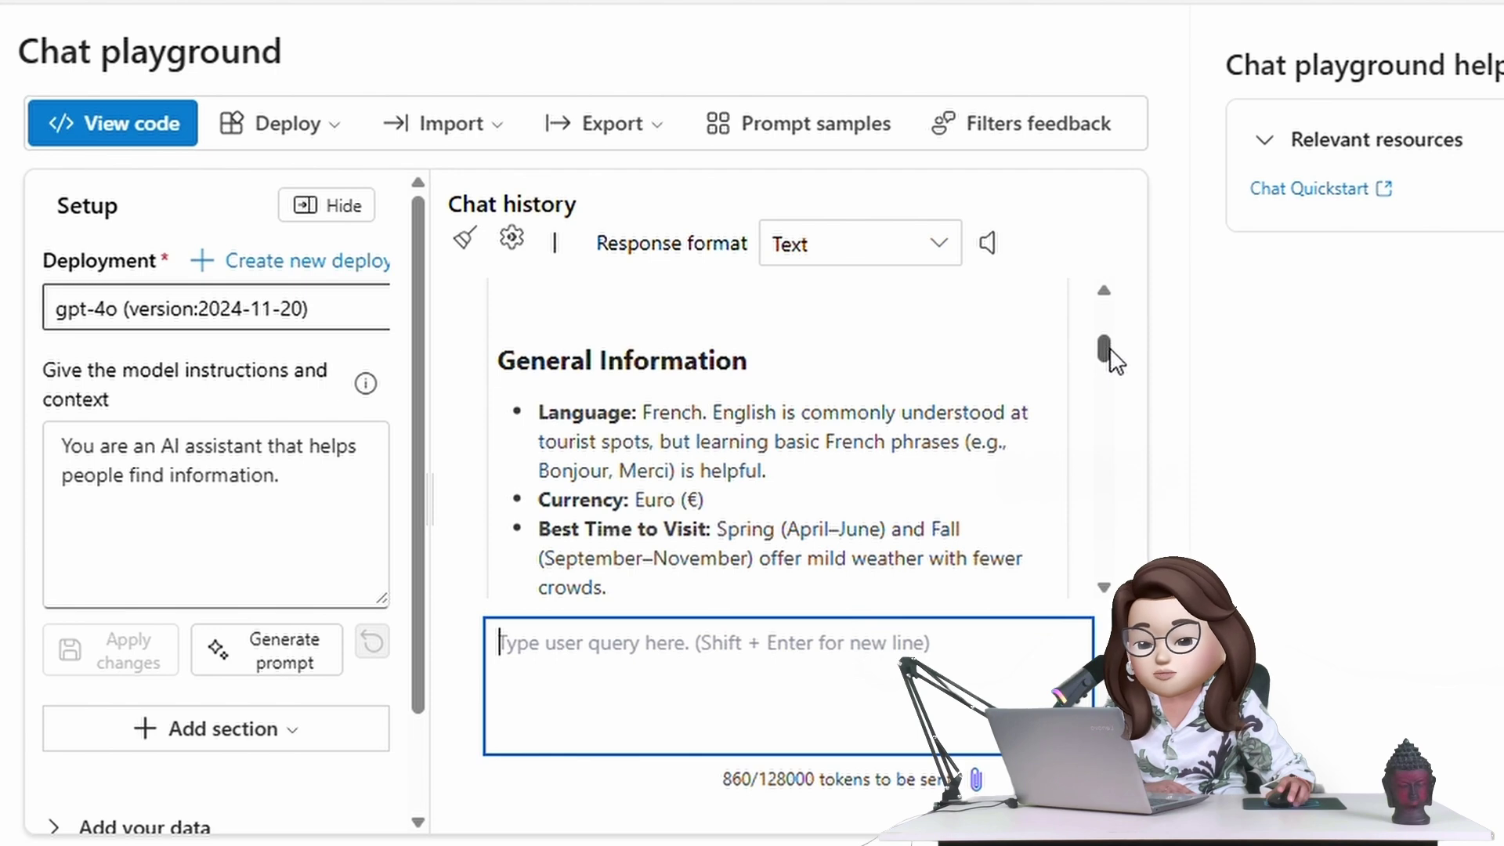
drag(1110, 351, 1114, 567)
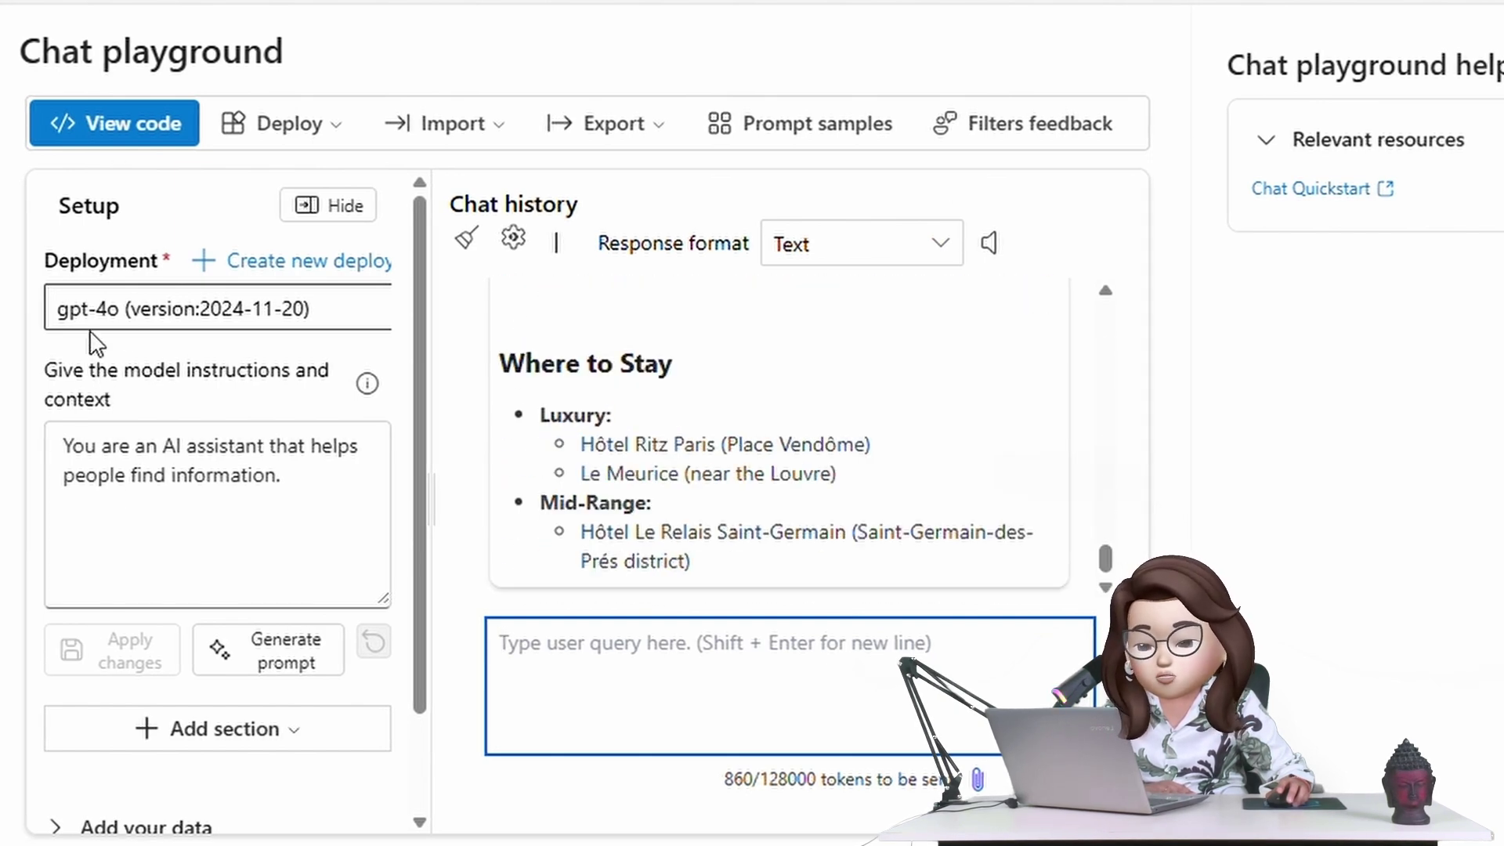